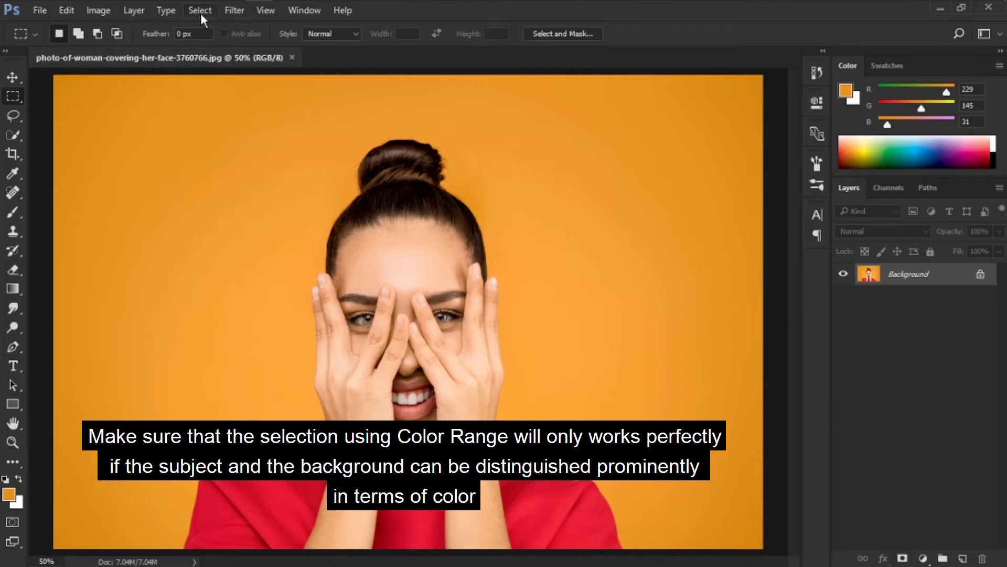
- Open Color Range with Sampled Colors as the source, inversion and Localized Color Clusters off, and the selection preview set to None
left_click(201, 11)
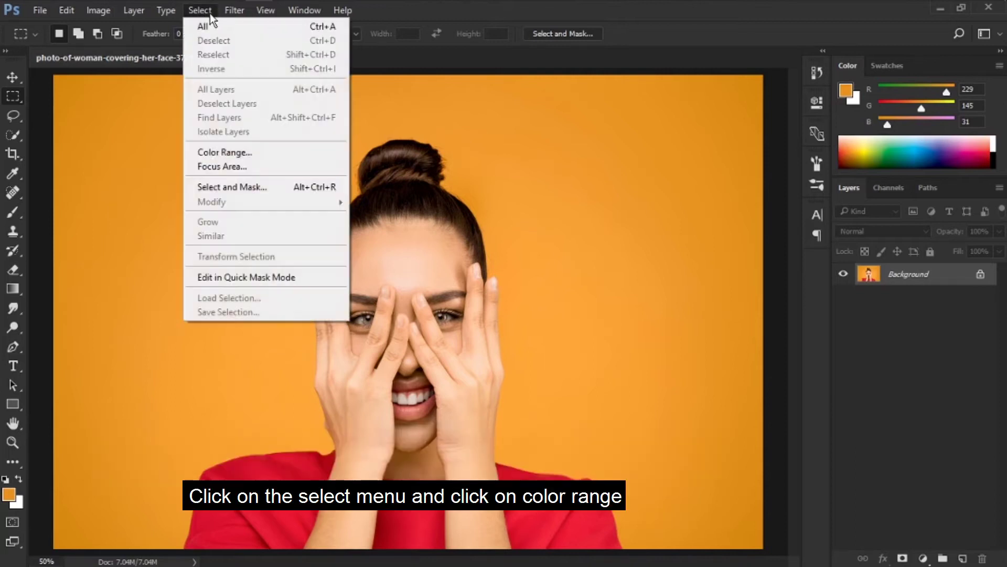
left_click(229, 151)
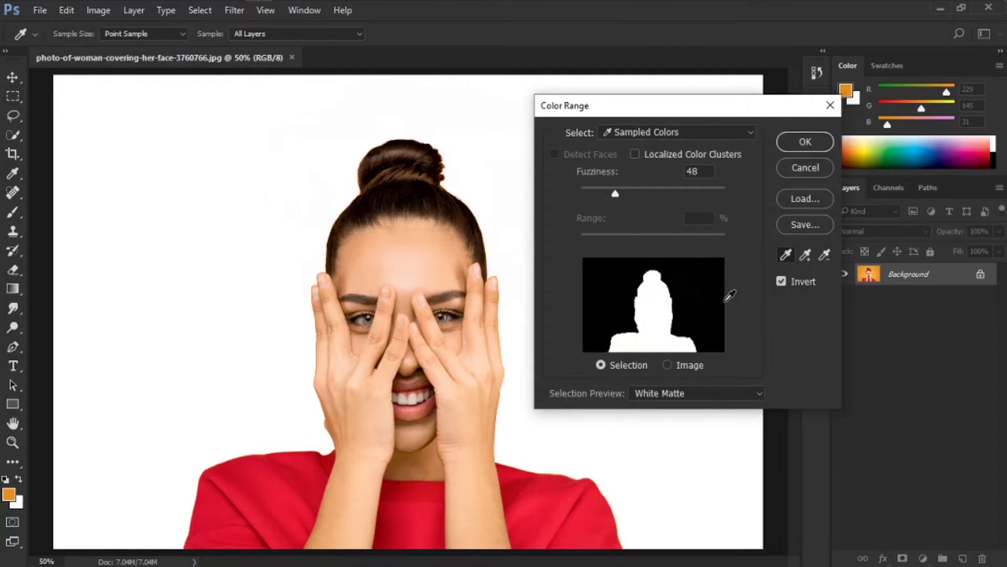
left_click(781, 281)
left_click(716, 397)
left_click(707, 408)
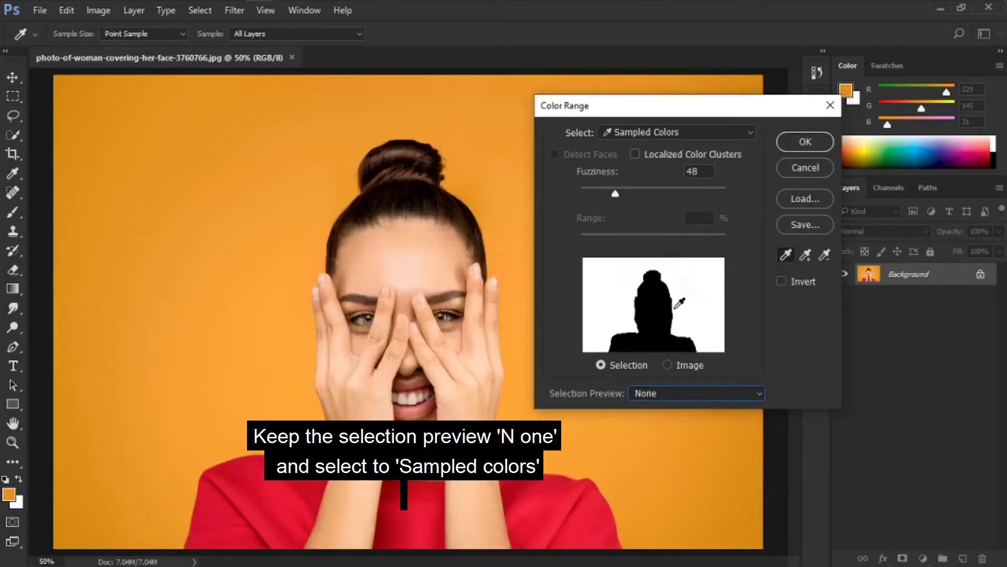
left_click(609, 131)
left_click(615, 148)
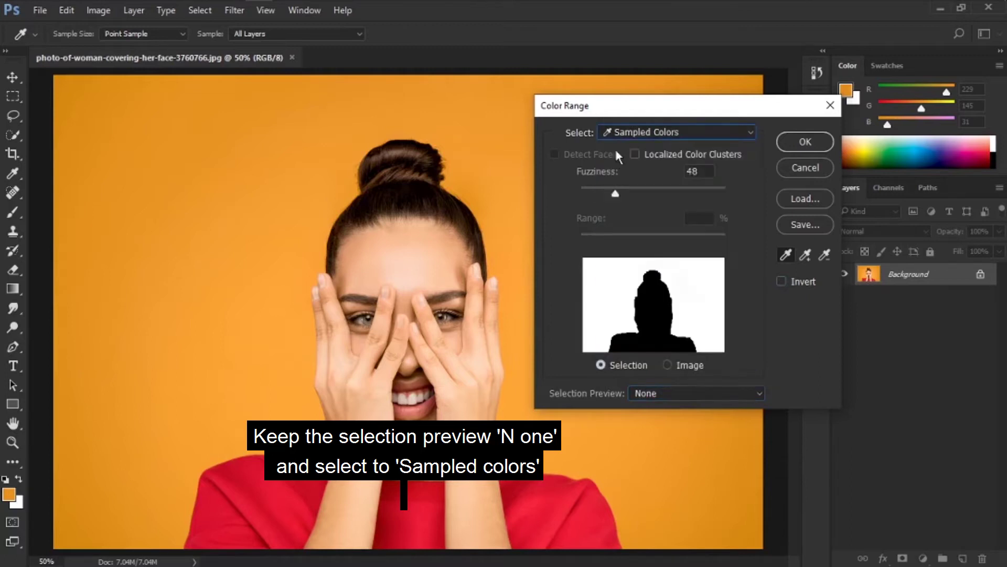
left_click(635, 155)
left_click(635, 154)
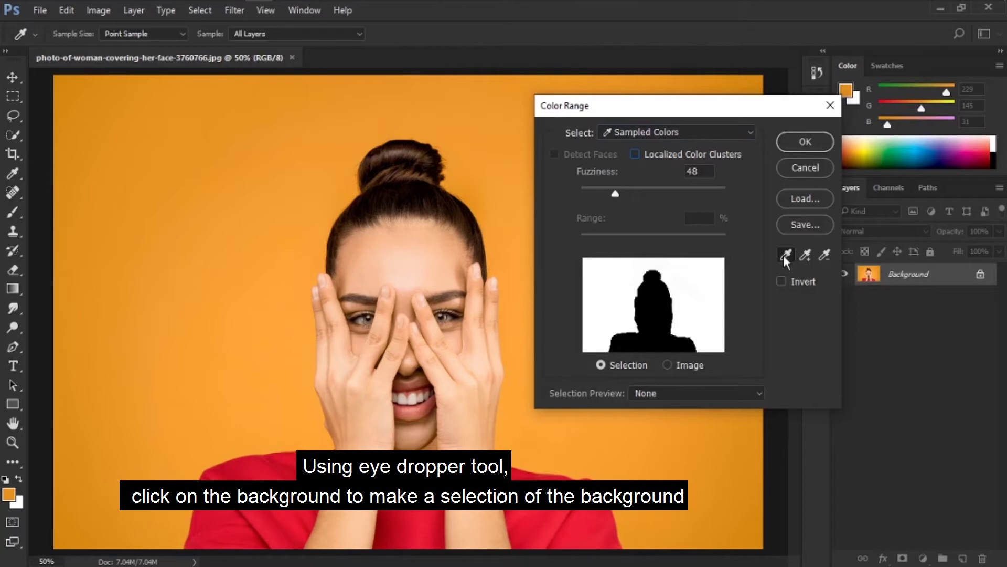
- Sample the orange background and add further samples beside the woman and in the lower background areas
left_click(174, 156)
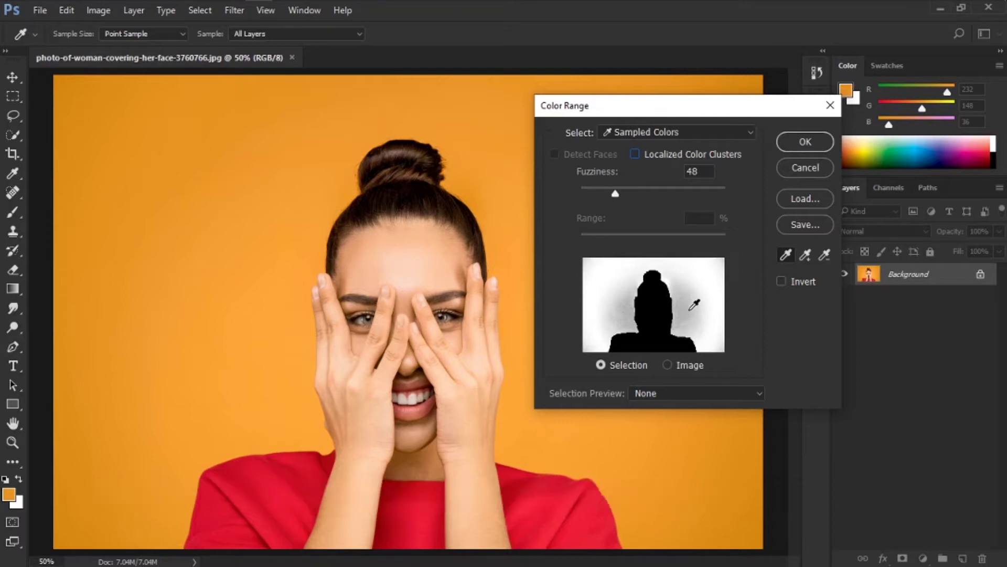
left_click(801, 258)
left_click(284, 258)
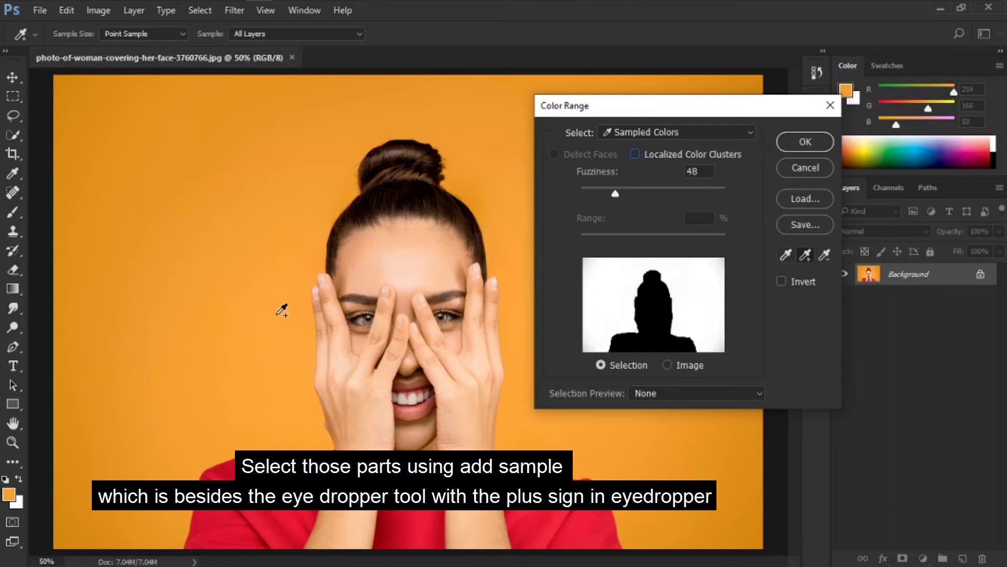
left_click(187, 421)
left_click(623, 463)
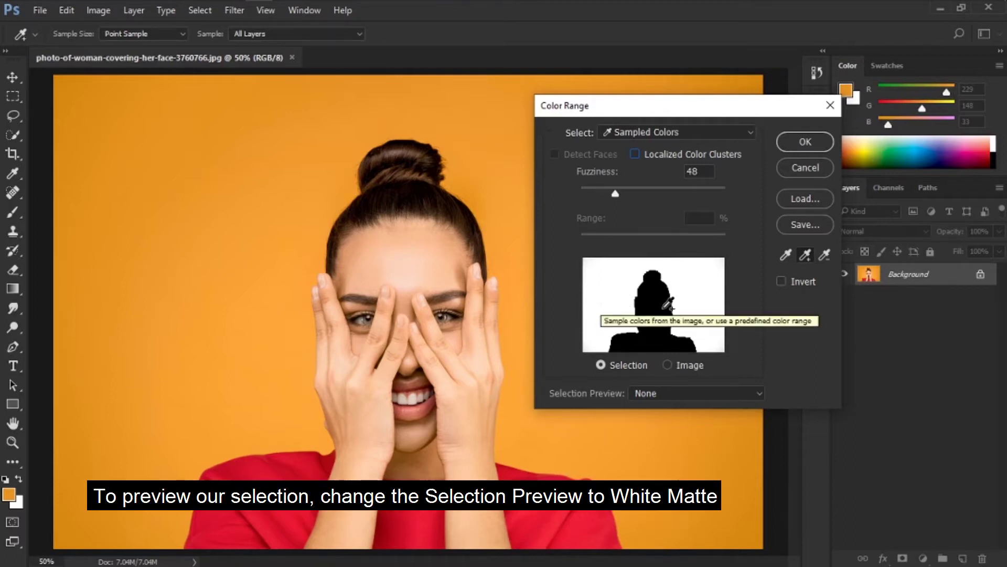
- Set the selection preview to White Matte and invert the color range so the woman is selected
left_click(695, 397)
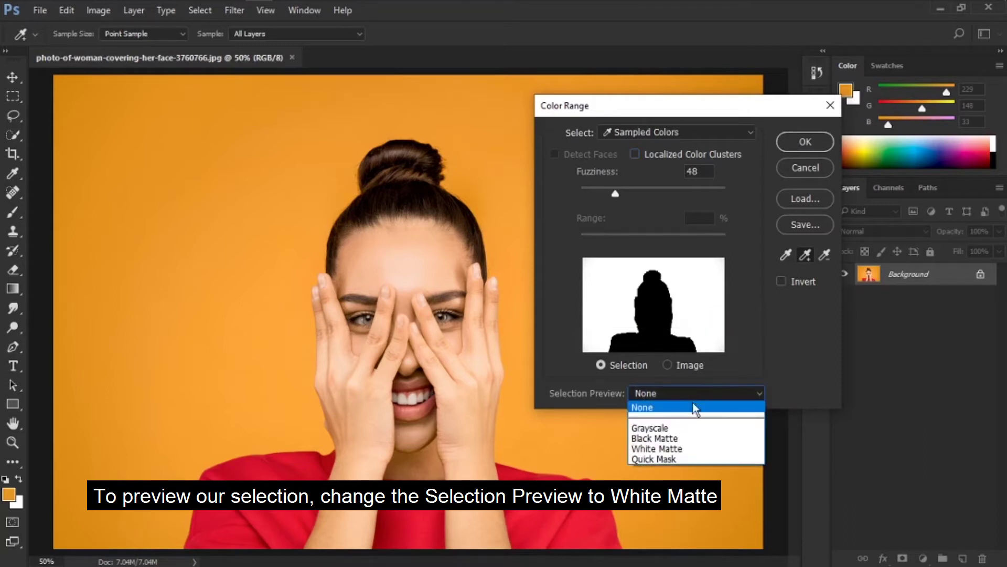
left_click(691, 448)
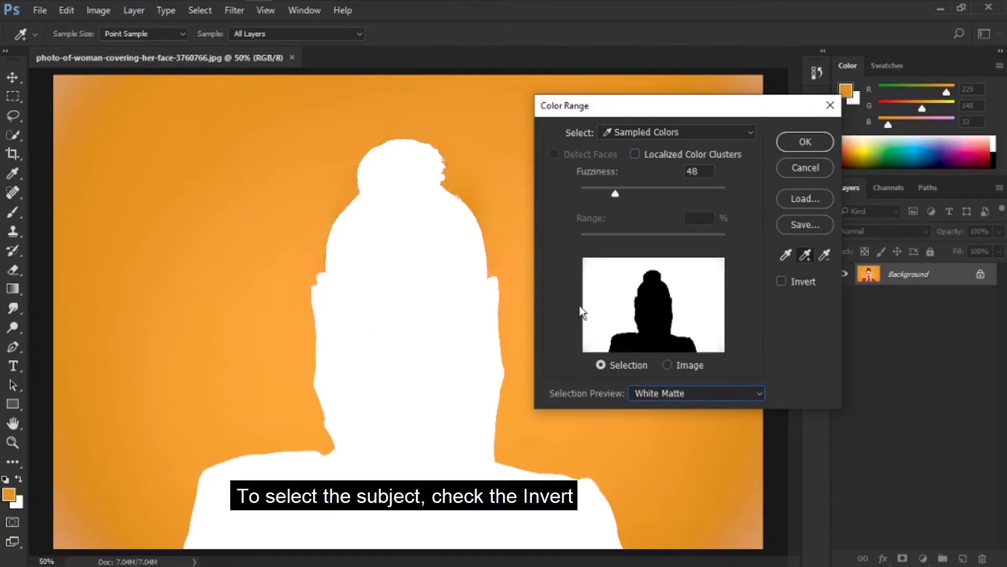
left_click(781, 281)
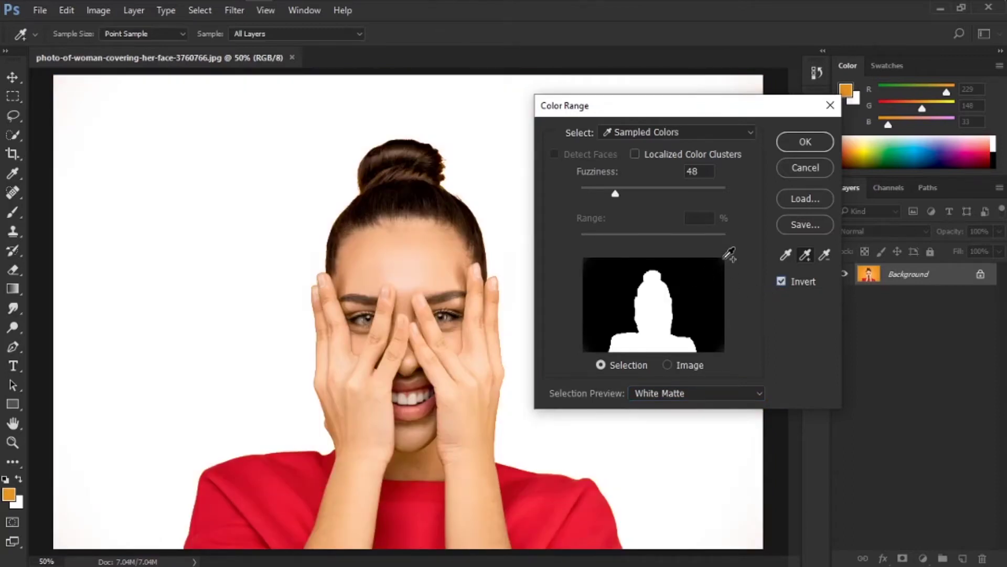
- Add samples from the upper corners of the image to the color range
left_click(58, 75)
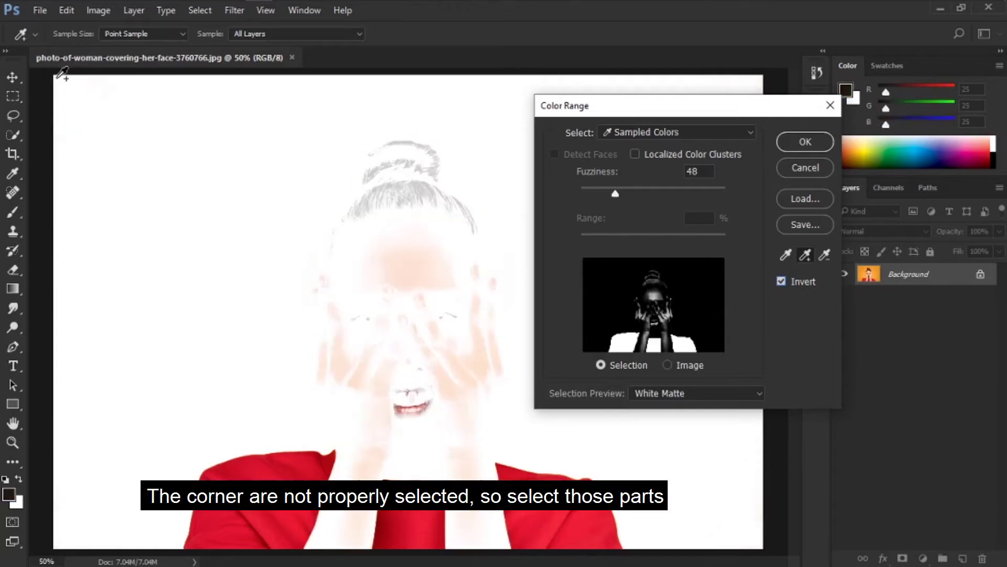
left_click(80, 87)
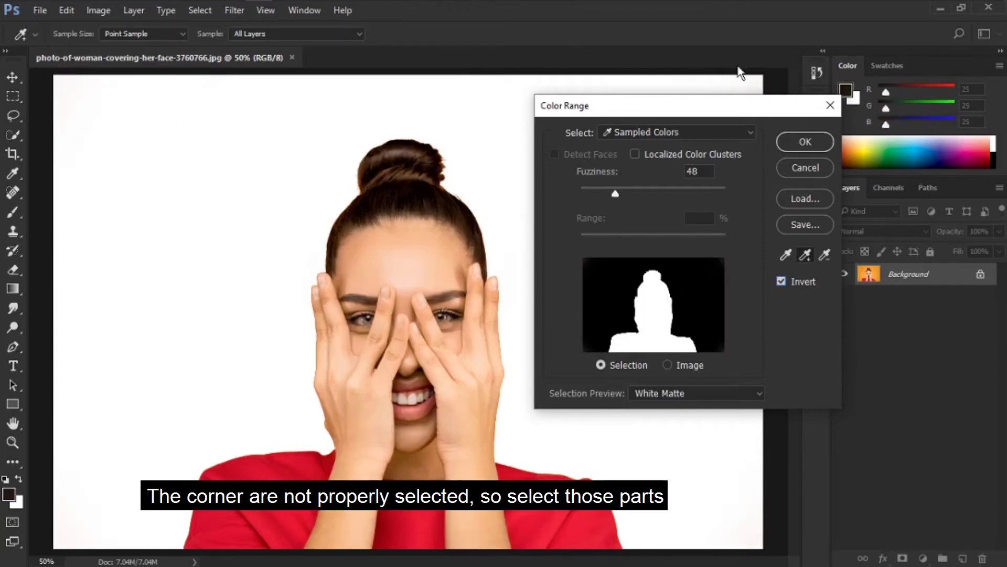
left_click(756, 80)
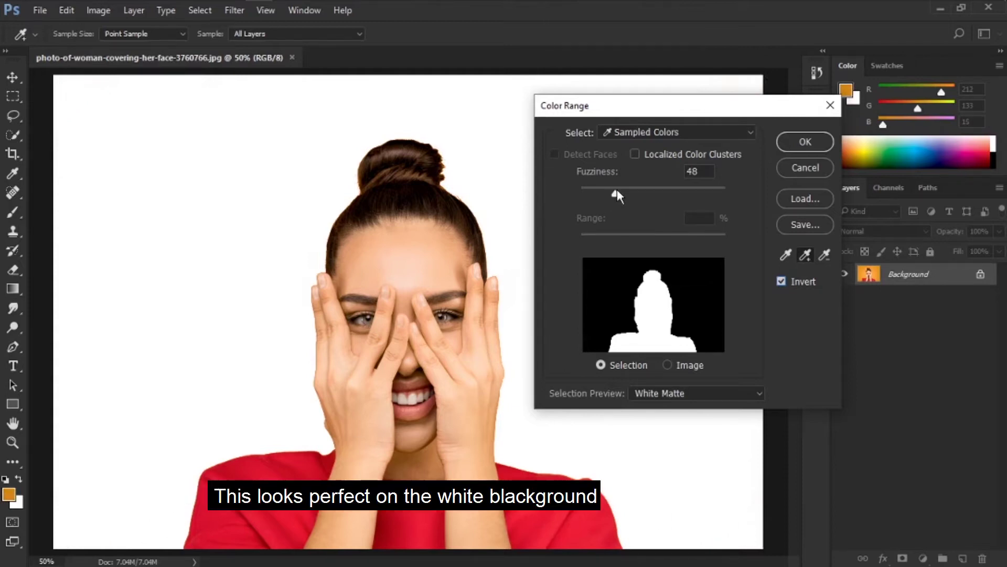
- Set the fuzziness to 47 and change the selection preview to Black Matte
left_click_drag(617, 192, 619, 193)
left_click(687, 405)
left_click(690, 438)
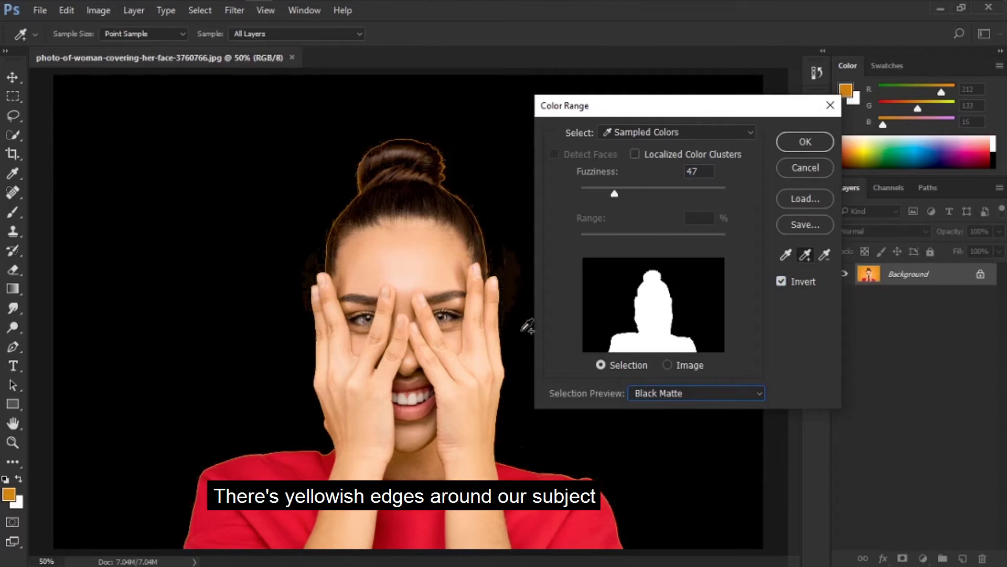
- Raise the fuzziness to reduce the yellowish fringe around the woman and apply the Color Range selection
left_click_drag(612, 192, 650, 193)
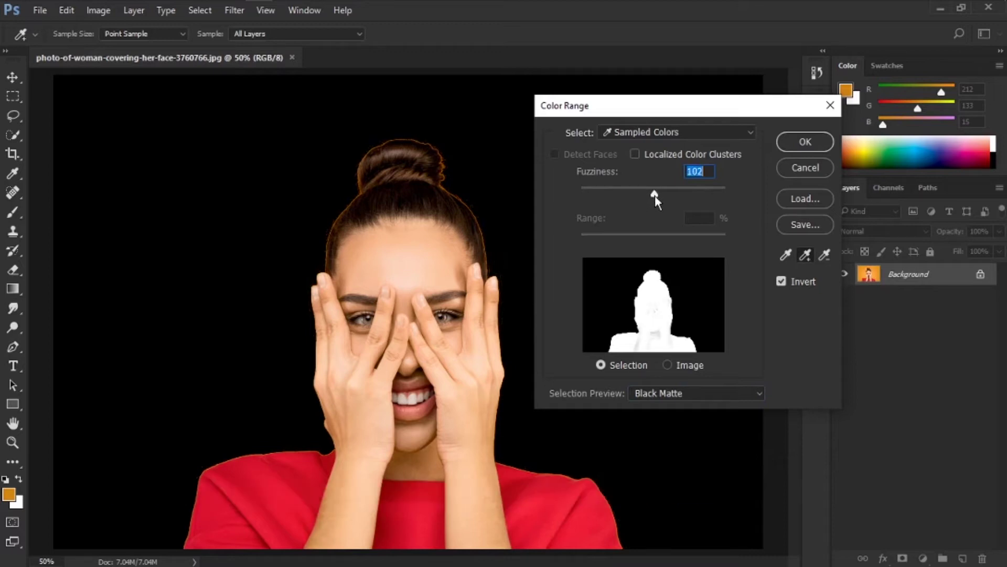
mouse_move(655, 195)
left_mouse_down()
mouse_move(742, 194)
mouse_move(648, 207)
left_mouse_up()
left_click_drag(649, 198, 634, 195)
left_click(805, 145)
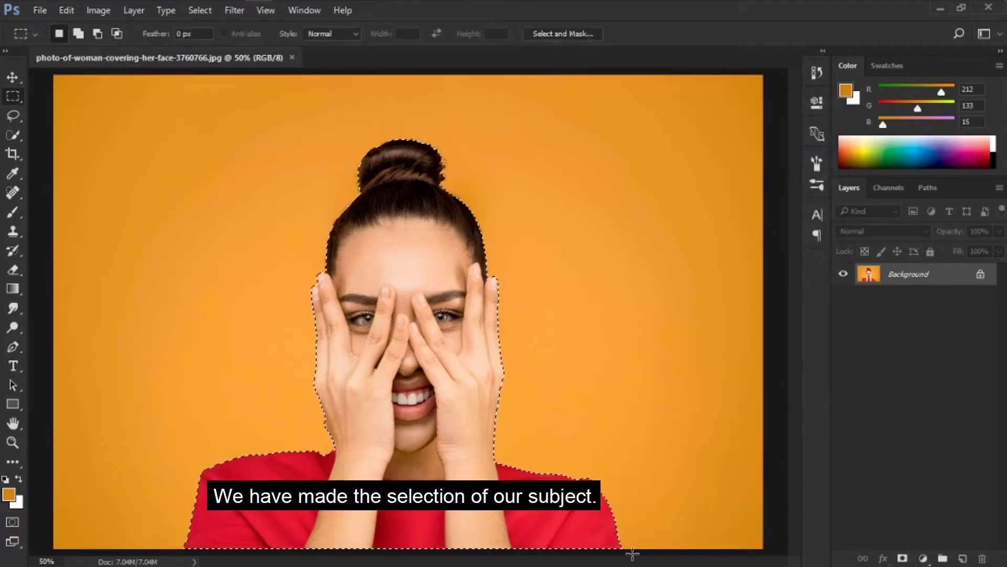
- Mask the photo layer with the selection and place a white Solid Color fill layer beneath it
left_click(903, 558)
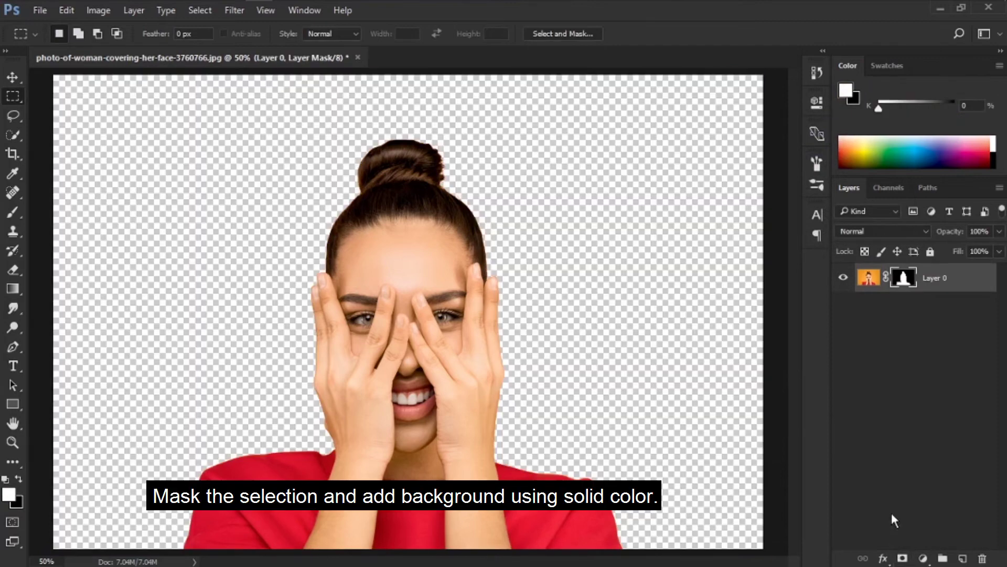
left_click(923, 559)
left_click(896, 236)
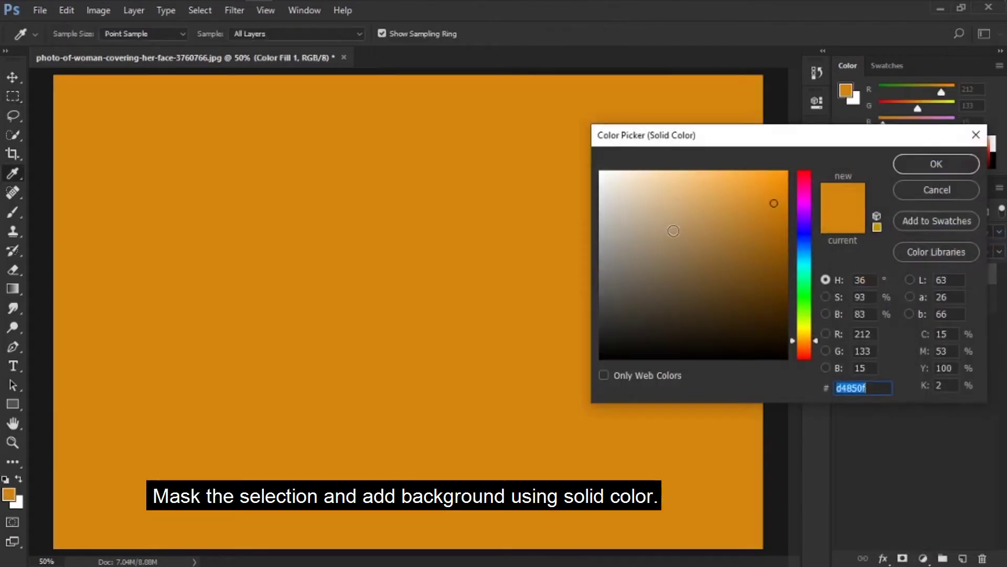
left_click_drag(603, 174, 560, 151)
left_click(903, 165)
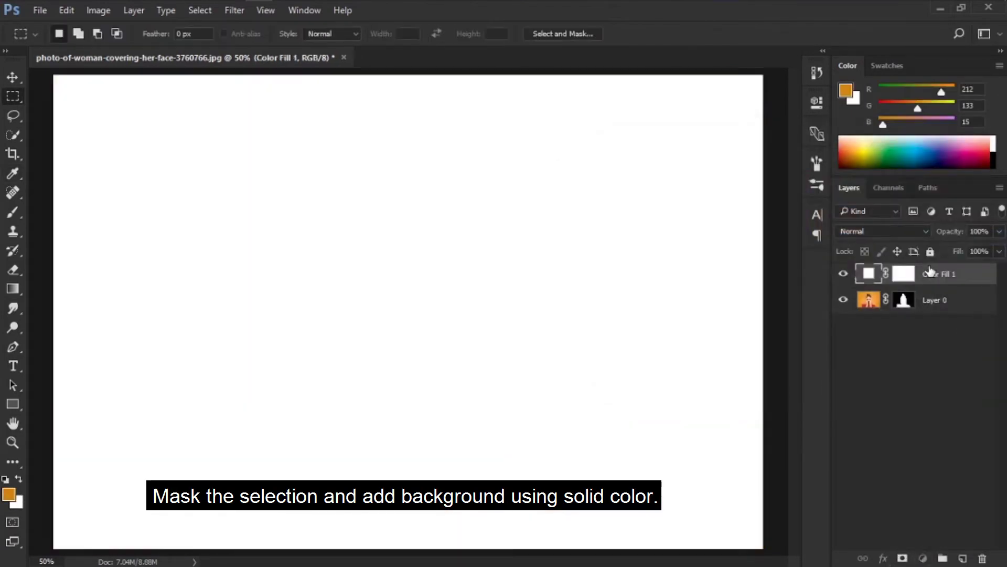
left_click_drag(931, 271, 929, 314)
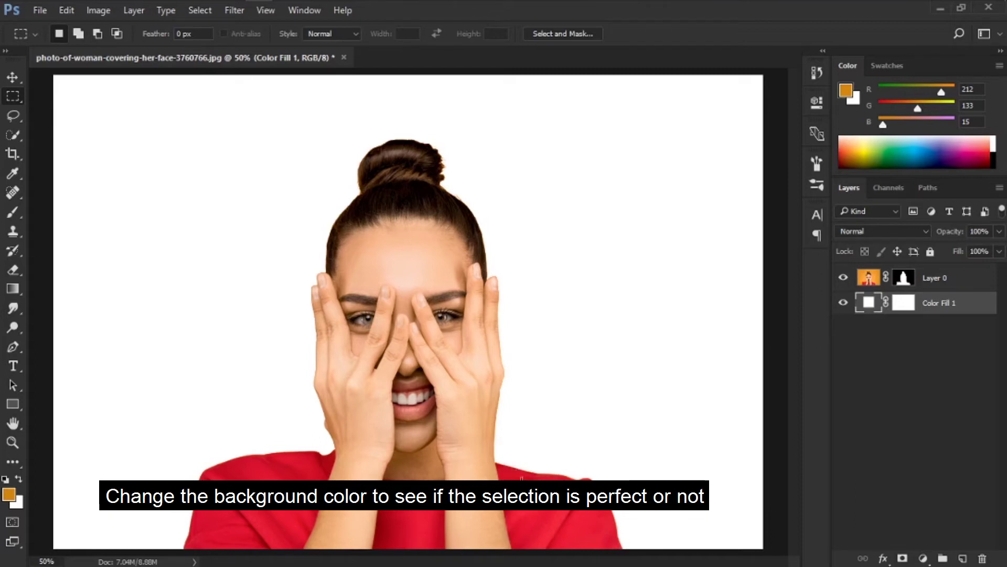
- Change the background fill layer's color to dark red, hex 510d0d
double_click(869, 304)
left_click(758, 299)
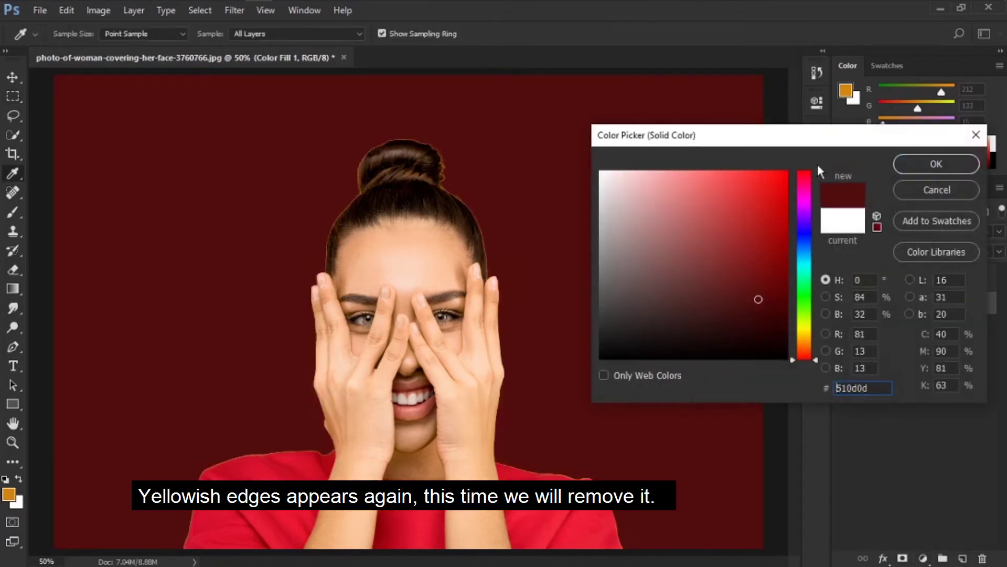
left_click(908, 165)
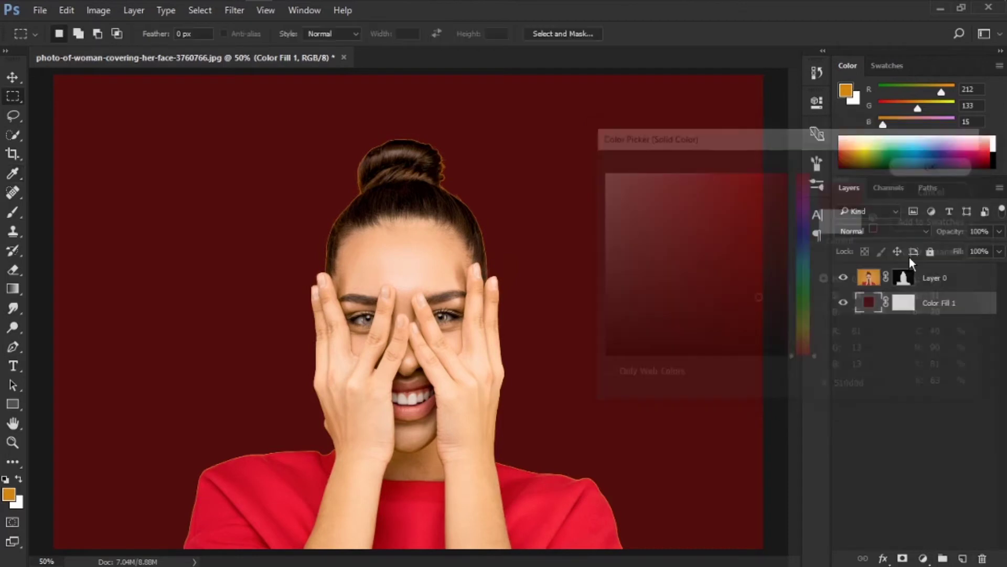
- Create a new layer above the masked photo layer and clip it to that layer
left_click(939, 279)
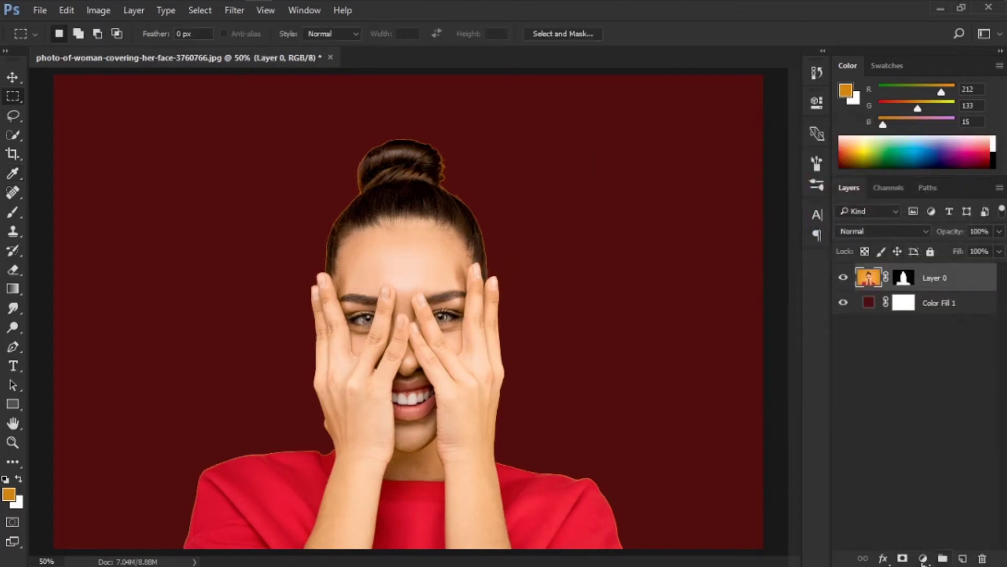
left_click(963, 559)
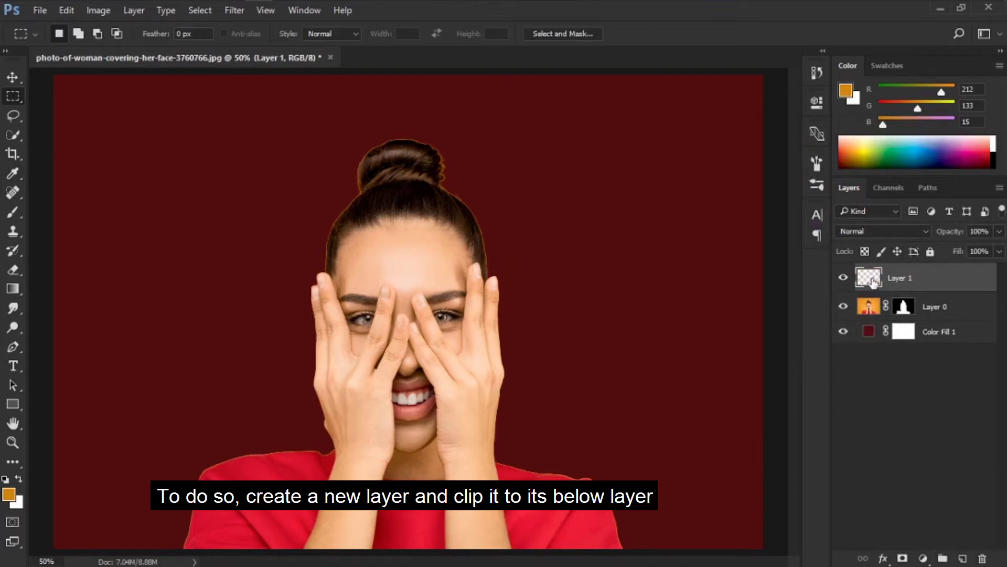
right_click(901, 281)
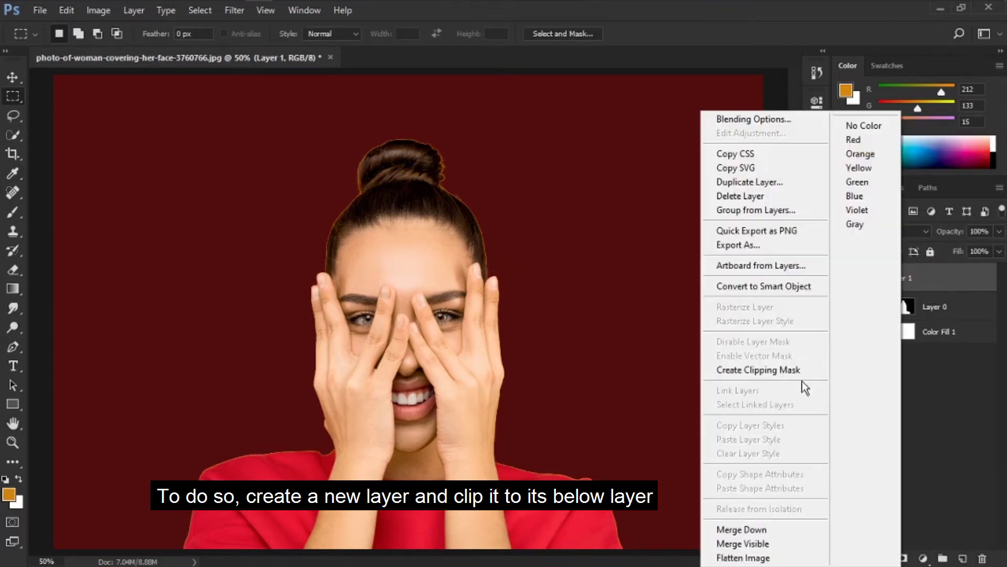
left_click(801, 374)
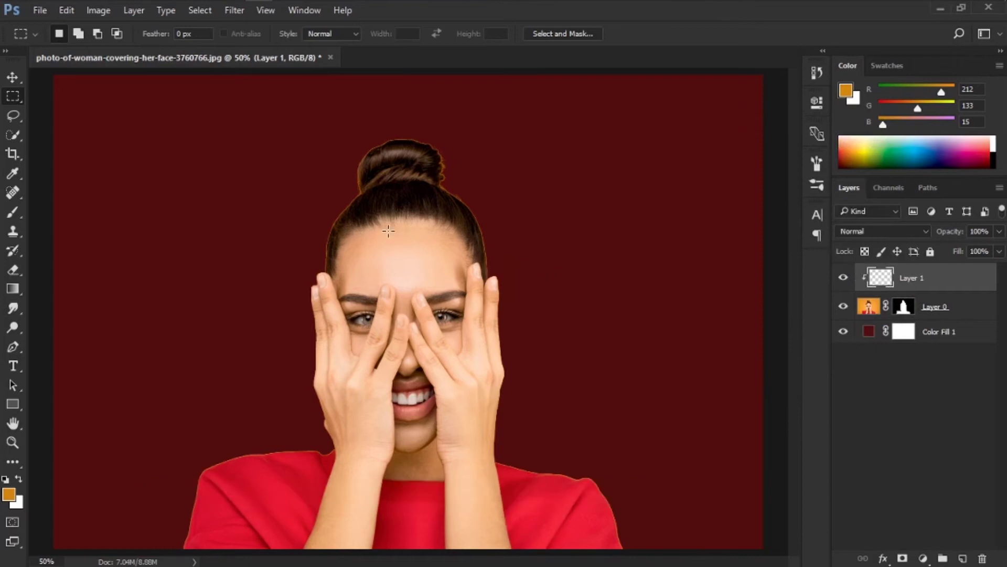
- Brush sampled dark hair colors on the clipped layer over the yellowish fringe along the bun's top and right edge
key("ctrl+plus")
key("ctrl+plus")
key("ctrl+plus")
scroll(447, 193, "up", 10)
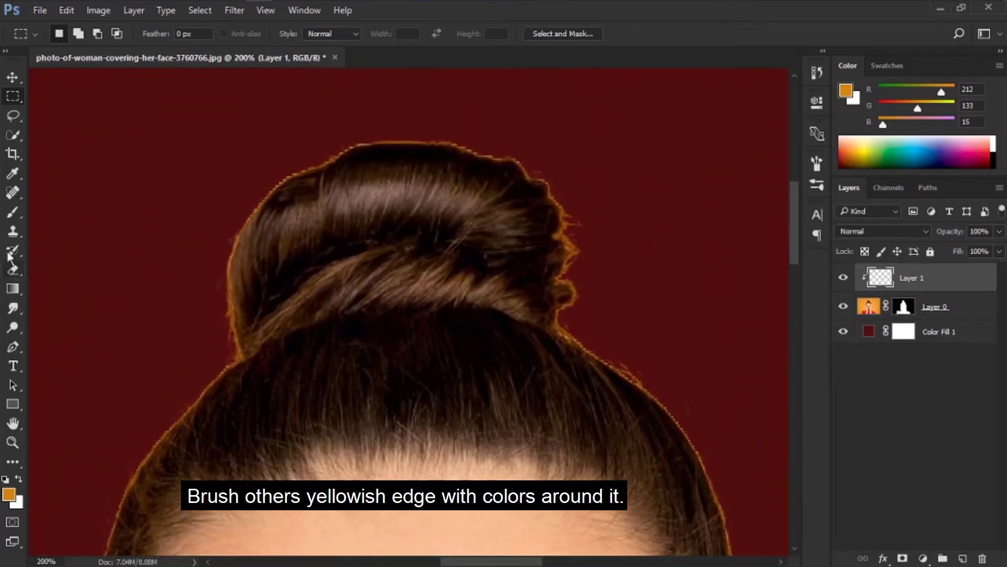
left_click(13, 212)
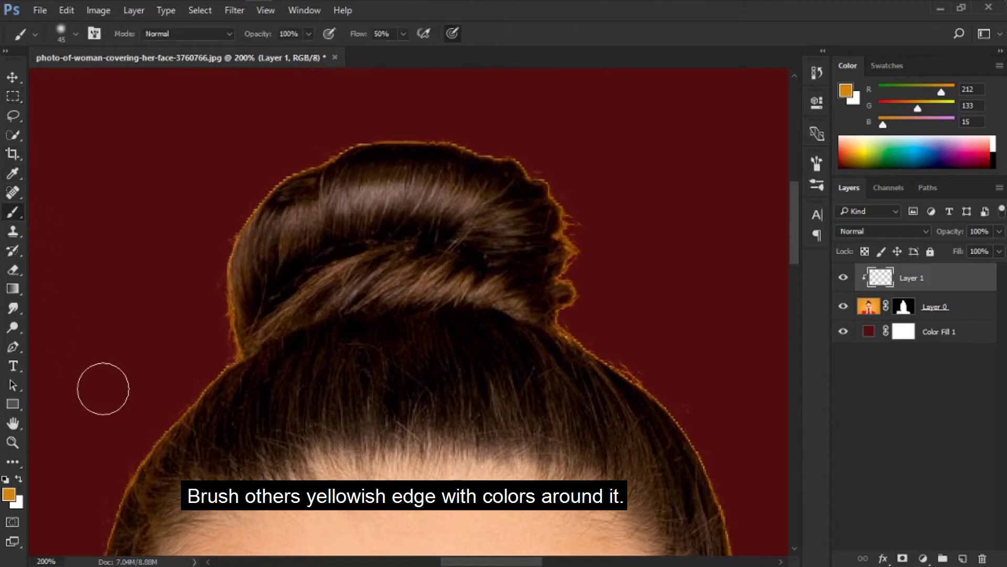
left_click(303, 192, "alt")
mouse_move(299, 192)
left_mouse_down()
mouse_move(286, 173)
mouse_move(390, 137)
mouse_move(544, 151)
mouse_move(584, 206)
mouse_move(532, 222)
mouse_move(578, 243)
mouse_move(571, 288)
mouse_move(553, 210)
mouse_move(567, 310)
mouse_move(656, 364)
mouse_move(676, 423)
mouse_move(681, 409)
left_mouse_up()
left_click(532, 222, "alt")
left_click(553, 210, "alt")
left_click(560, 332, "alt")
- Paint over the yellowish fringe along the right side of the hair down to the fingers, using brown tones sampled there
scroll(682, 409, "down", 1)
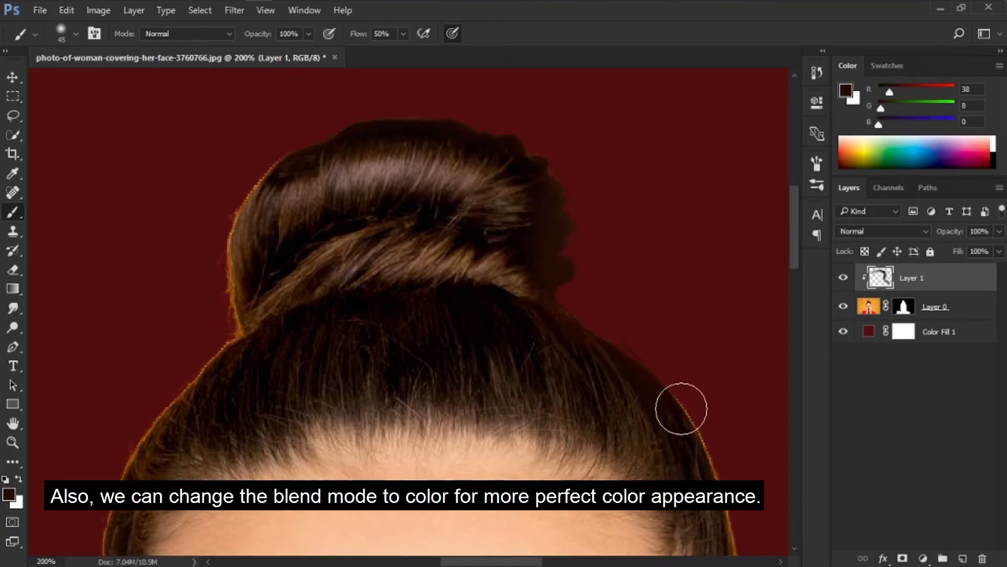
scroll(681, 409, "down", 2)
left_click(692, 367, "alt")
left_click_drag(693, 366, 724, 456)
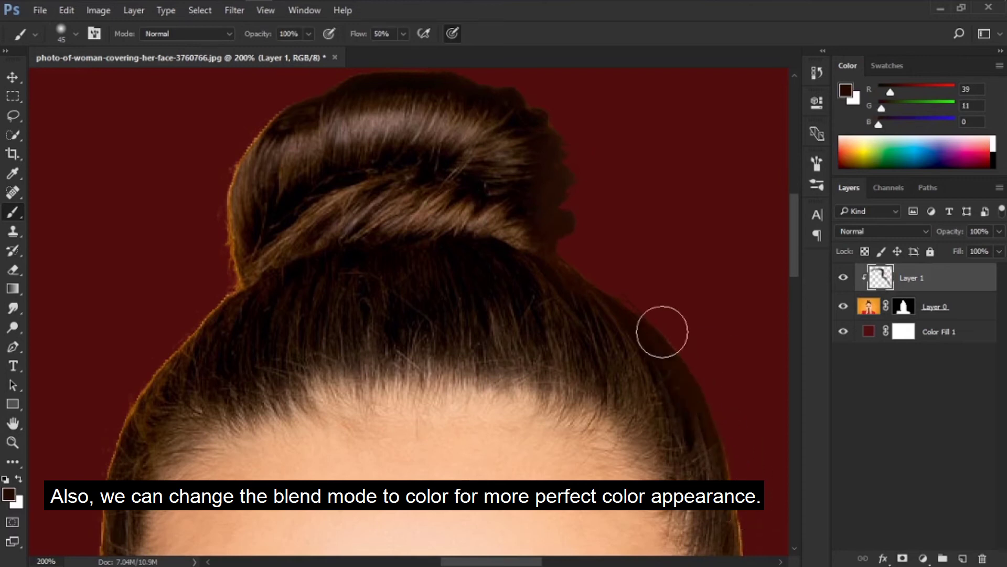
scroll(716, 386, "down", 4)
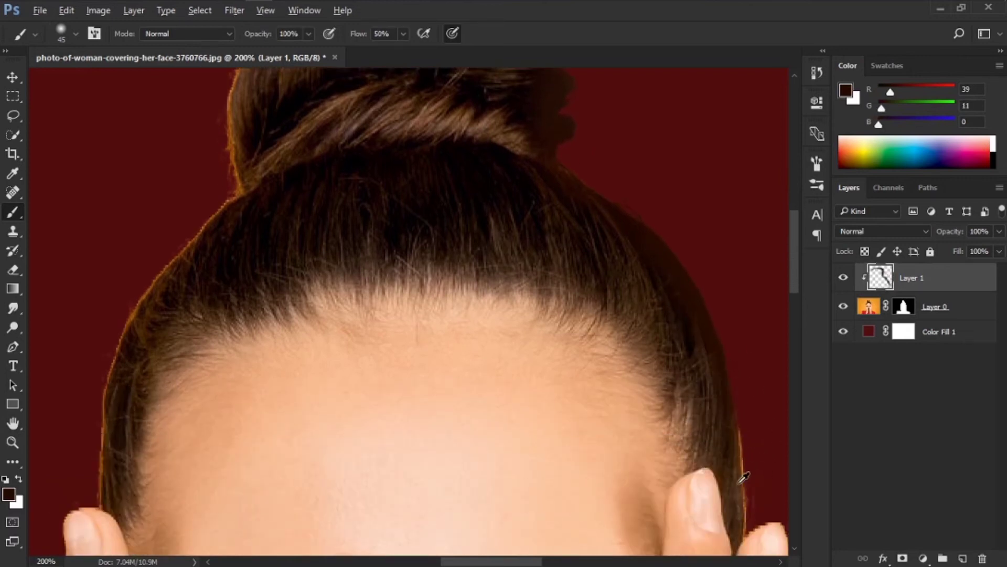
left_click(744, 477, "alt")
left_click_drag(749, 499, 742, 419)
- Raise the soft round brush's hardness to its maximum for painting the hair edge near the fingers
scroll(731, 380, "down", 3)
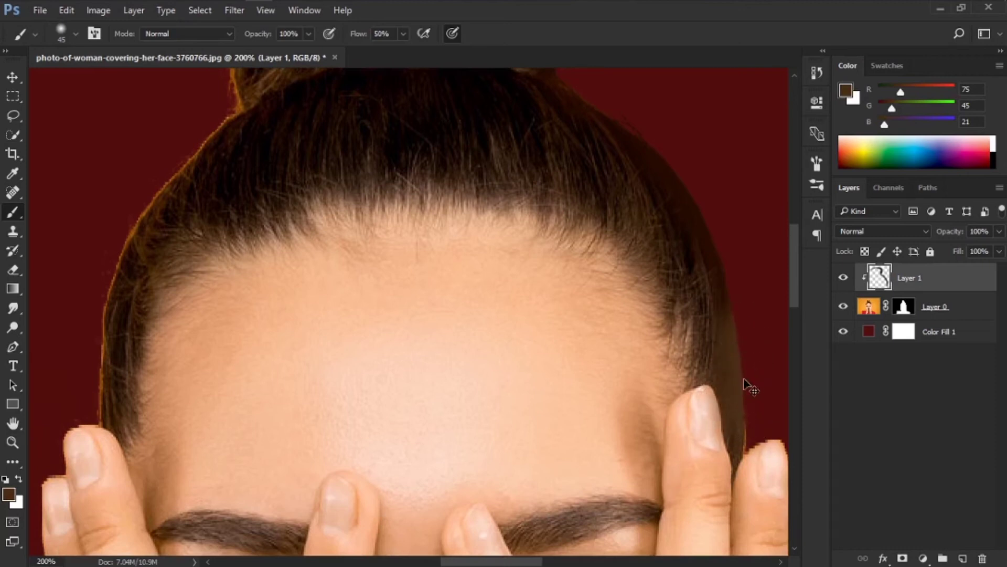
right_click(577, 263)
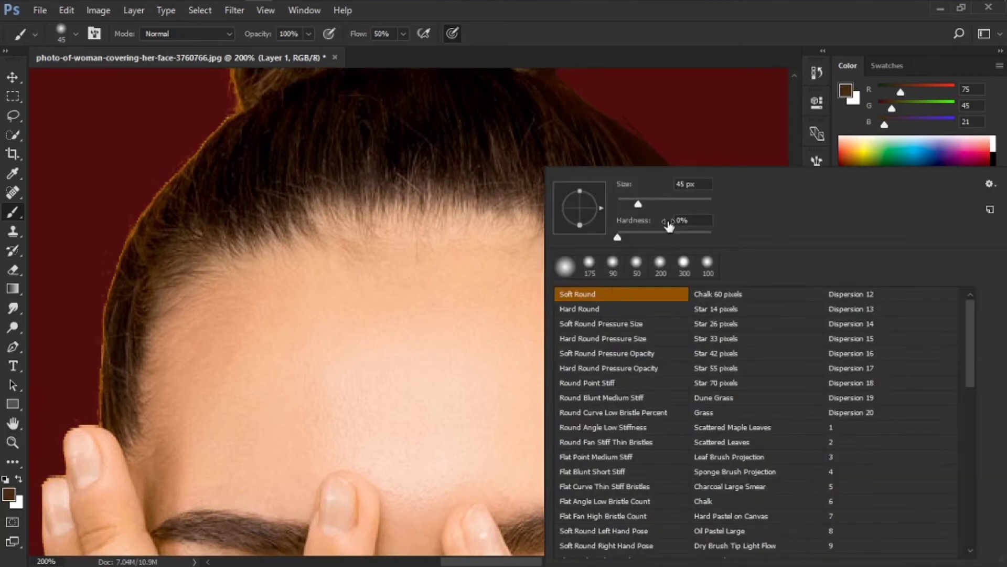
left_click_drag(618, 237, 732, 241)
left_click(683, 124)
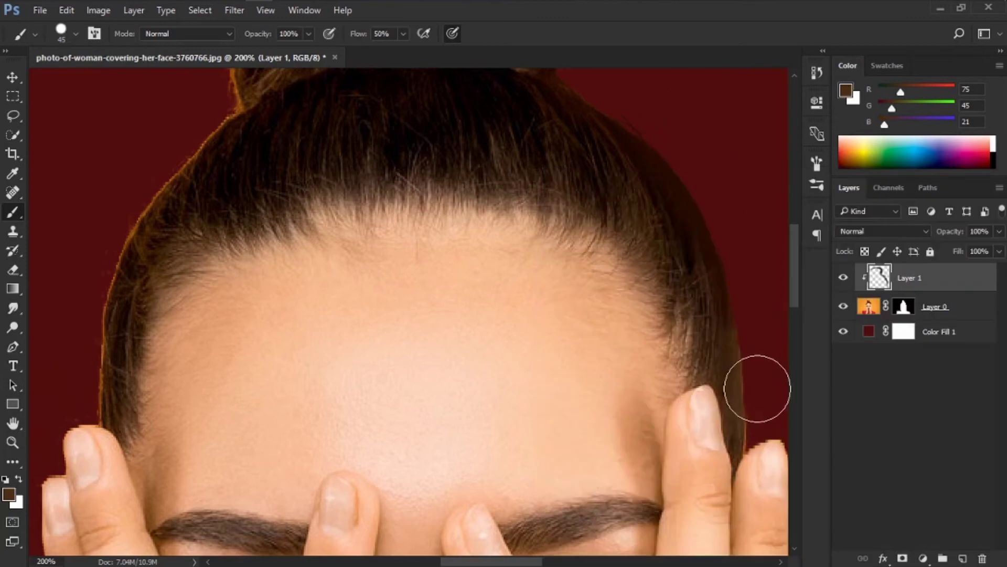
- Cover the remaining fringe beside the right-hand fingers with sampled brown, using a softer round brush reduced to 15 px
key("bracketleft")
key("bracketleft")
key("bracketleft")
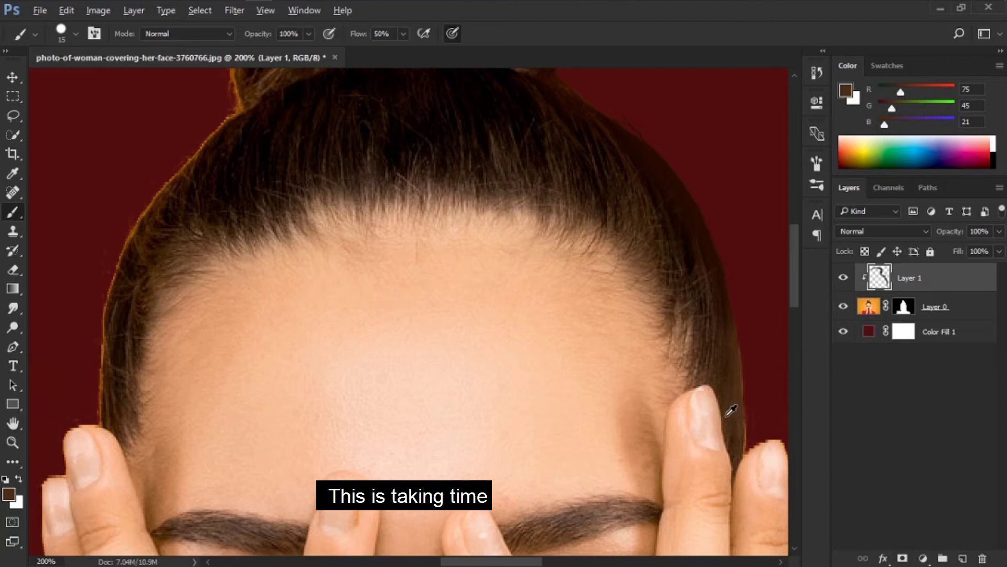
left_click(723, 378, "alt")
right_click(625, 301)
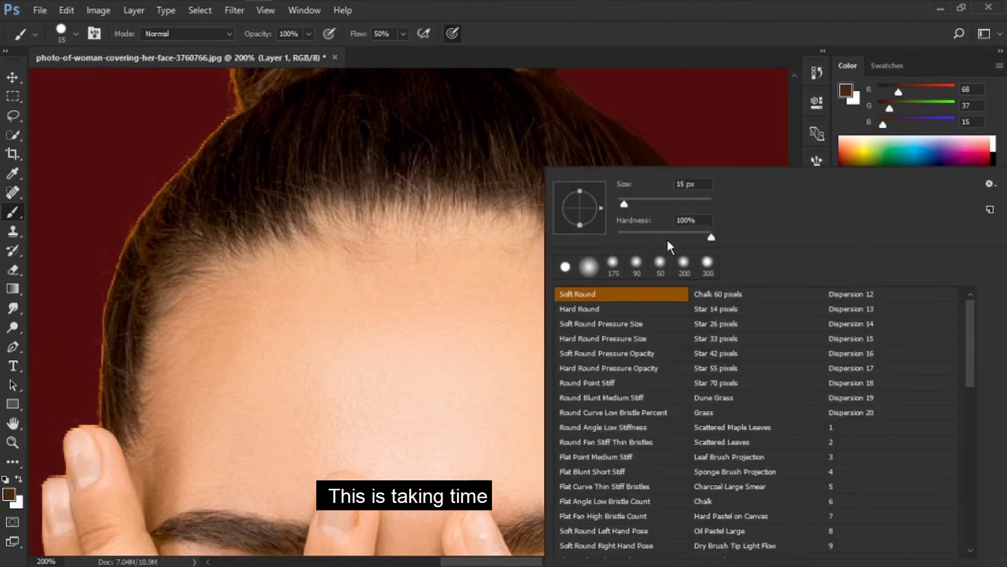
key("Return")
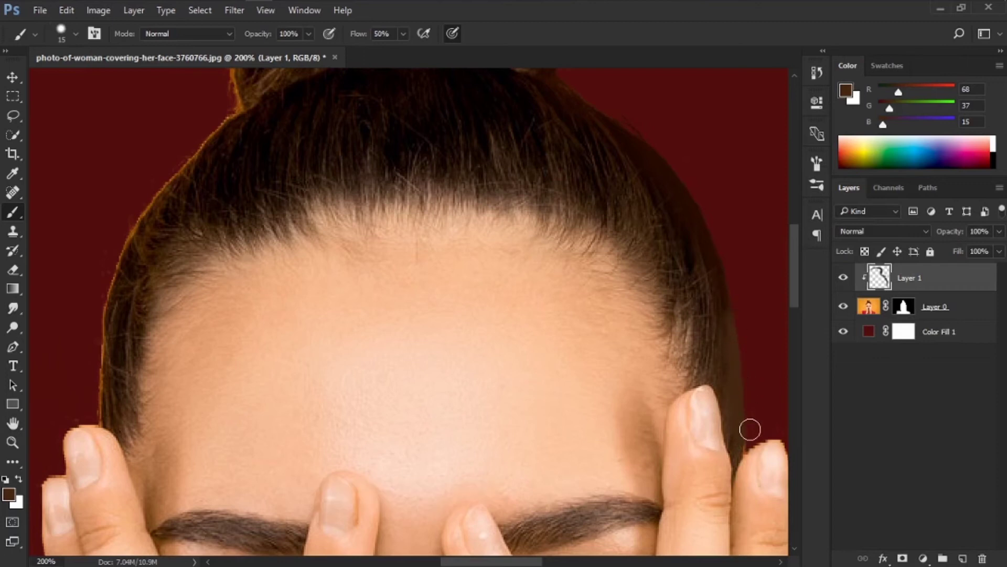
- Paint sampled dark browns over the fringe along the left side of the hair above the fingers, enlarging the brush to 40 px
scroll(677, 396, "down", 2)
scroll(434, 353, "up", 4)
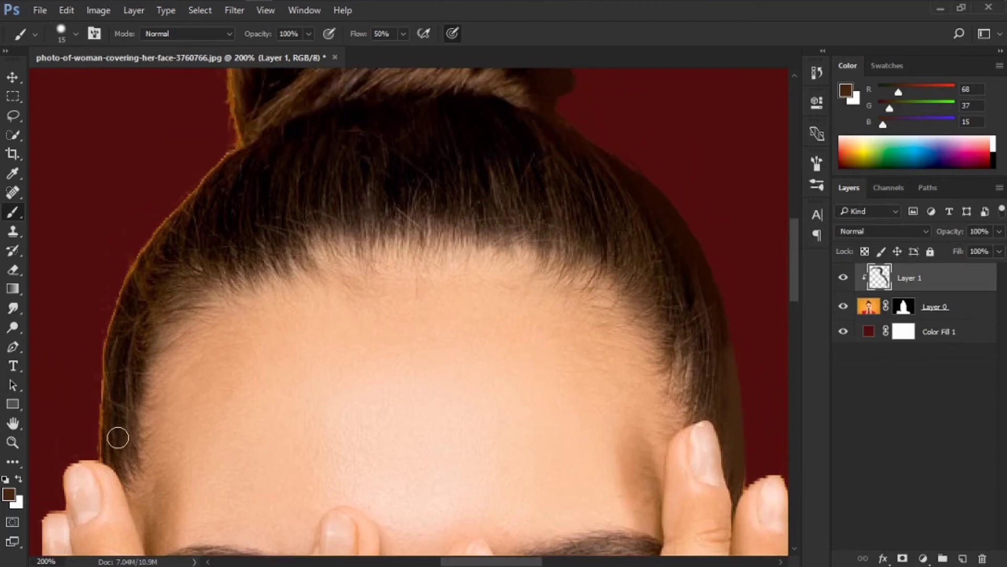
left_click(117, 434, "alt")
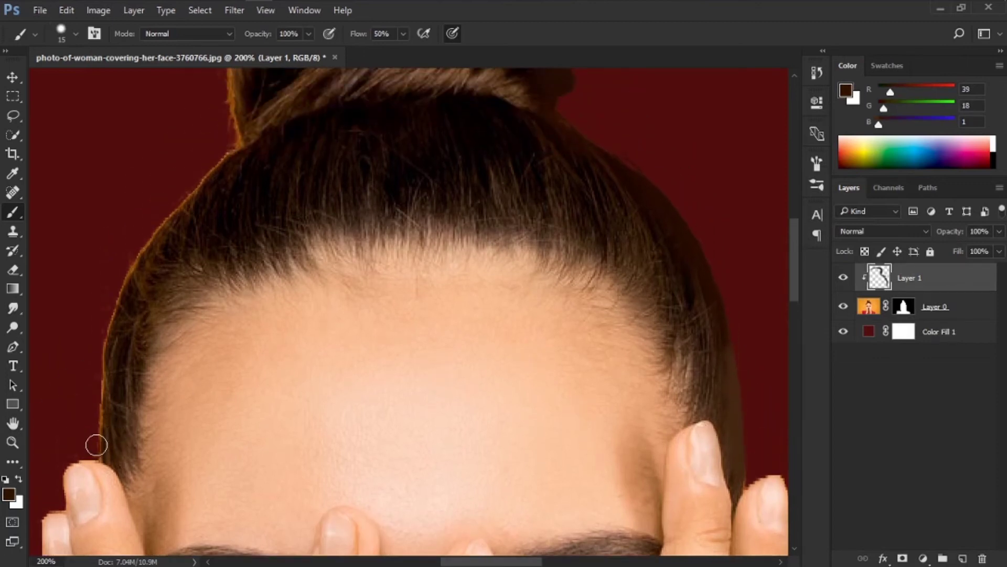
left_click_drag(95, 447, 104, 410)
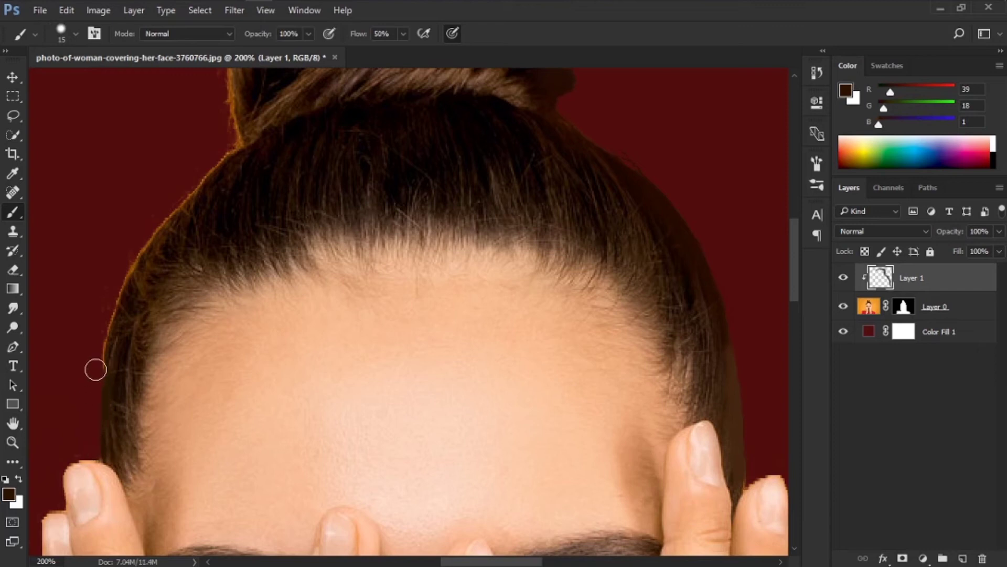
key("bracketright")
key("bracketright")
key("bracketright")
left_click(108, 352, "alt")
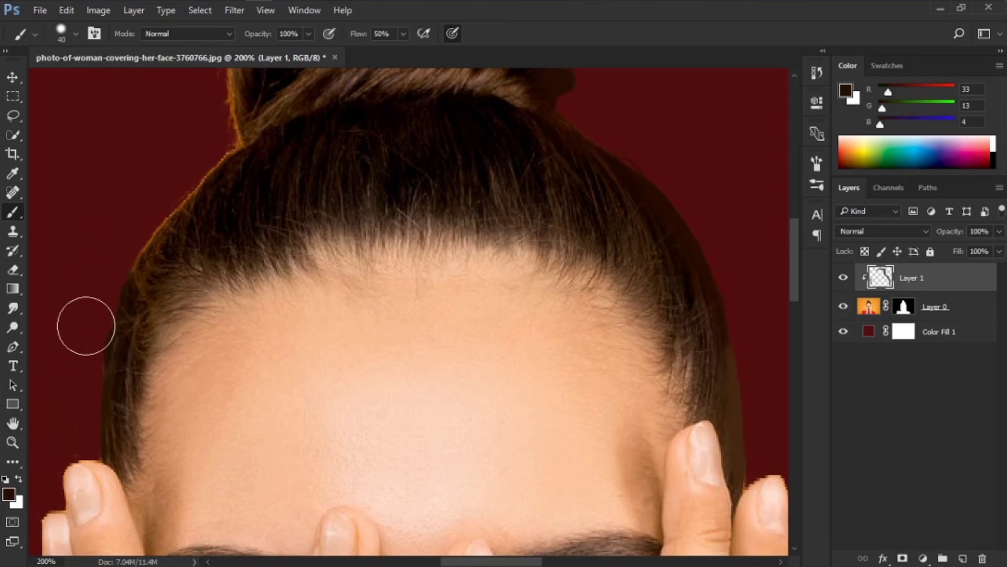
- Cover the yellowish fringe on the upper-left hair edge and the bun's left edge with dark tones sampled from the hair
left_click(203, 205, "alt")
scroll(268, 257, "up", 5)
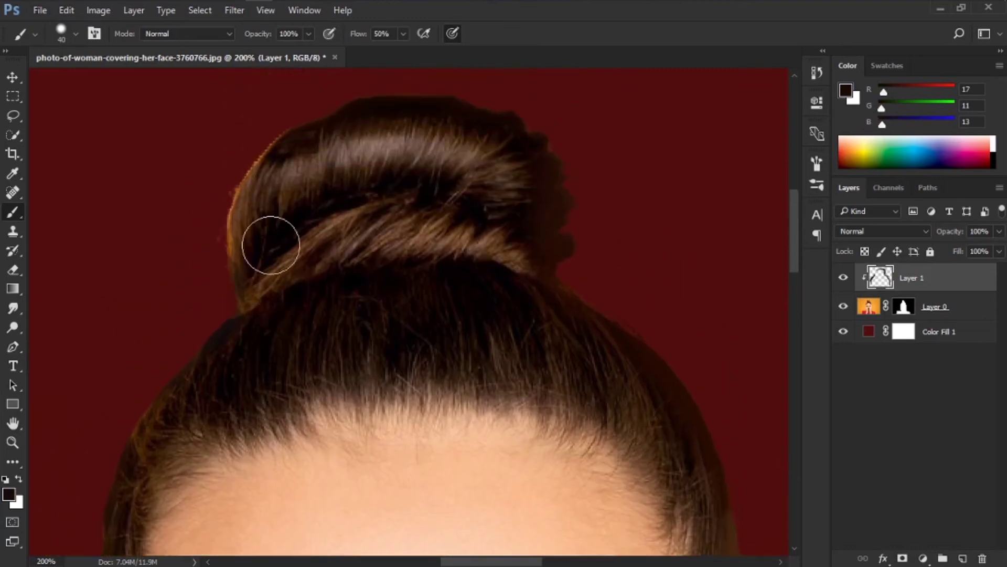
left_click(272, 195, "alt")
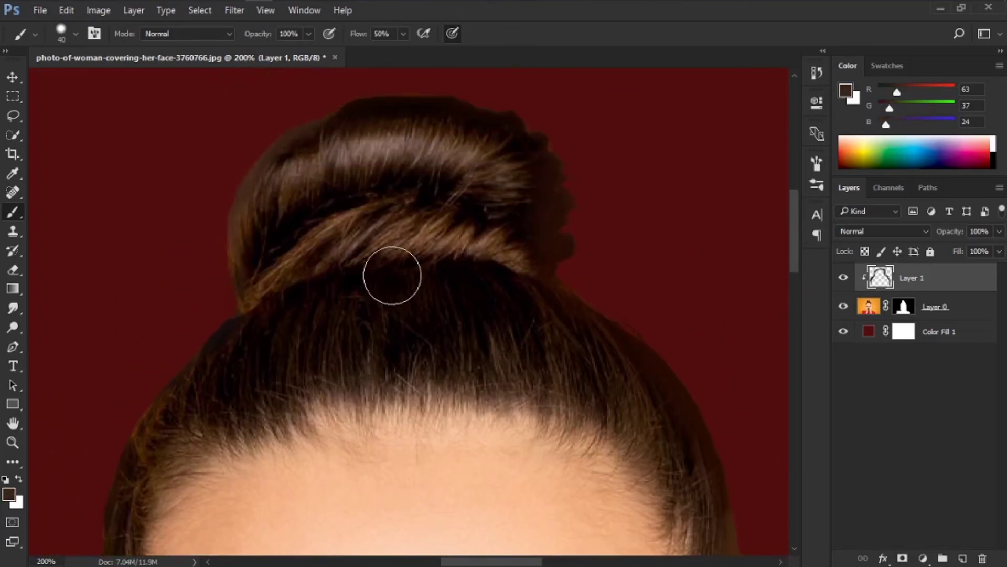
- Change the background color fill to the dark red 500101 to check the cutout for leftover fringe
scroll(405, 283, "down", 1)
scroll(405, 284, "down", 5)
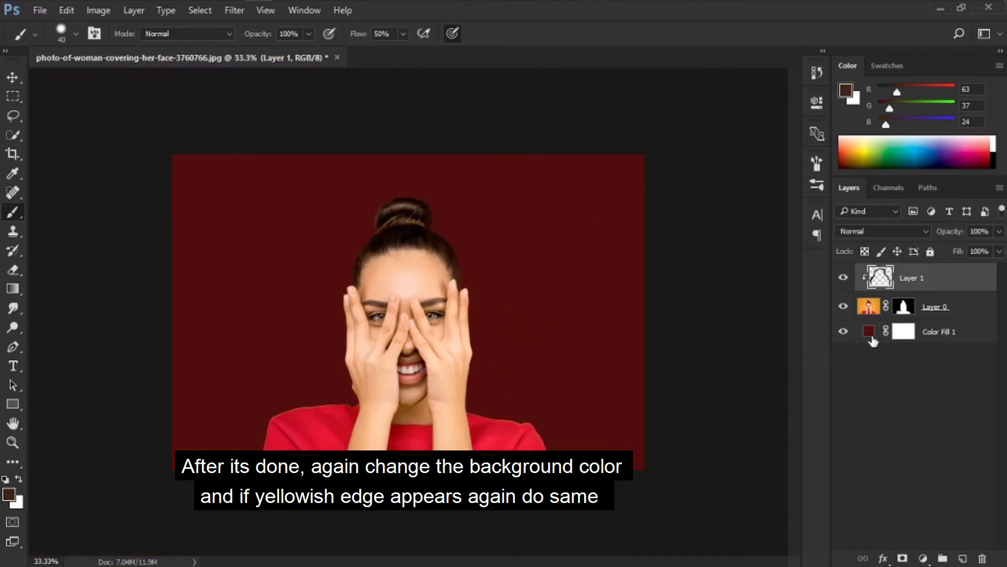
left_click(871, 332)
double_click(871, 332)
left_click_drag(686, 270, 784, 331)
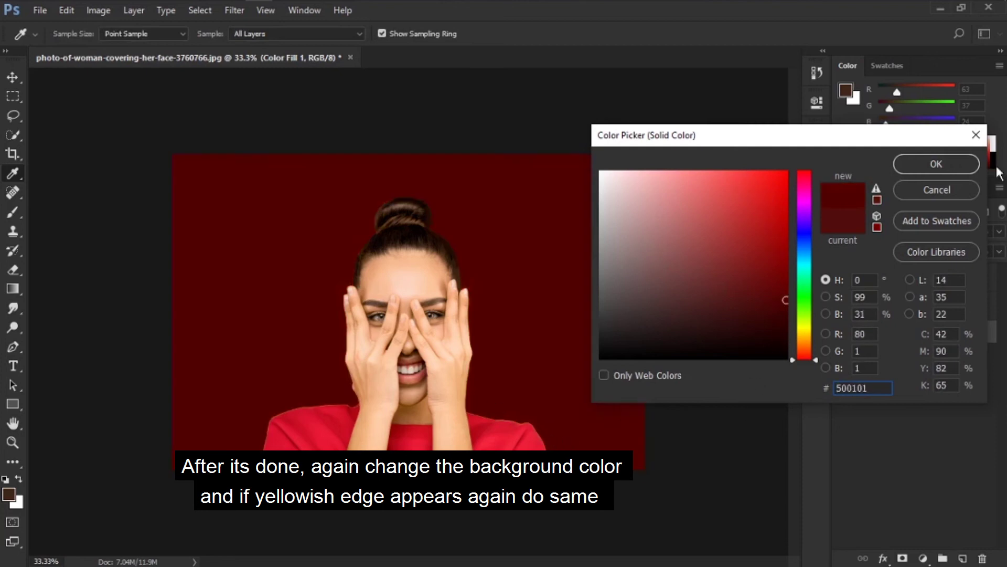
left_click(936, 165)
- On the clipped paint layer, brush sampled shirt red over the yellowish fringe along the left sleeve and shoulder
left_click(898, 284)
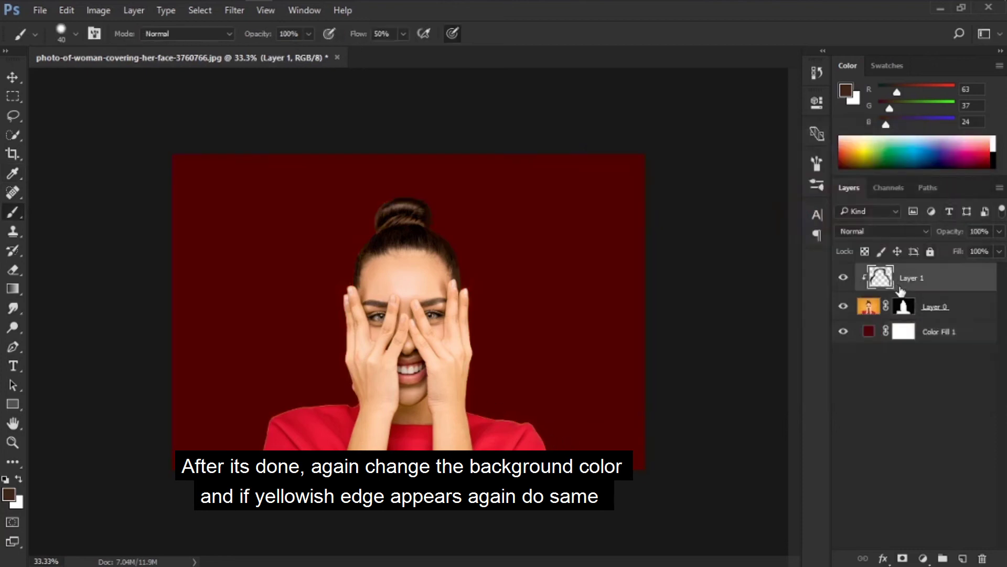
key("ctrl+plus")
key("ctrl+plus")
key("ctrl+plus")
left_click_drag(539, 346, 539, 323)
scroll(540, 323, "down", 5)
scroll(410, 394, "left", 4)
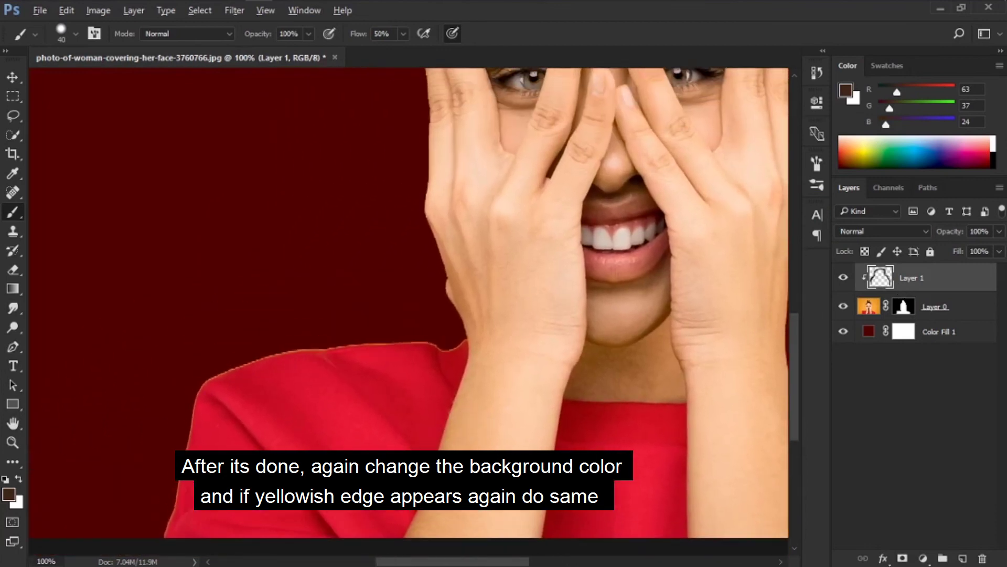
left_click(179, 519, "alt")
mouse_move(192, 434)
left_mouse_down()
mouse_move(213, 380)
mouse_move(298, 357)
mouse_move(452, 341)
left_mouse_up()
- Paint over the yellowish fringe along the right shoulder and down the sleeve with reds sampled from the shirt
left_click_drag(383, 562, 483, 553)
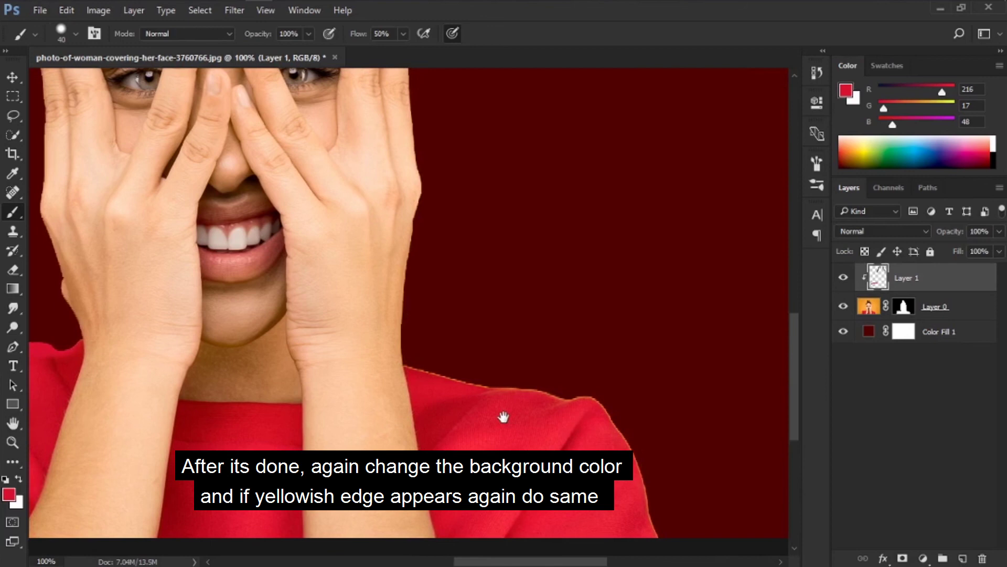
left_click(441, 393, "alt")
mouse_move(417, 363)
left_mouse_down()
mouse_move(465, 379)
mouse_move(427, 373)
mouse_move(415, 365)
mouse_move(517, 383)
mouse_move(518, 400)
mouse_move(575, 391)
mouse_move(602, 402)
mouse_move(643, 479)
left_mouse_up()
left_click(521, 400, "alt")
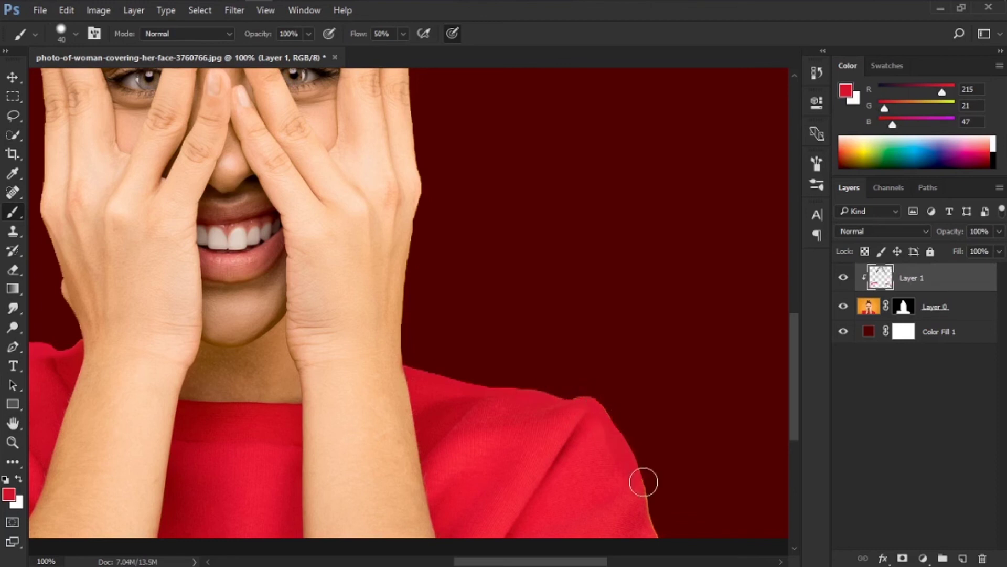
scroll(643, 472, "down", 3)
left_click(621, 411, "alt")
mouse_move(641, 388)
left_mouse_down()
mouse_move(661, 438)
mouse_move(605, 310)
left_mouse_up()
- Blend the painted left shoulder edge into the shirt by sampling several nearby reds and brushing over it
scroll(497, 449, "up", 2)
left_click_drag(296, 419, 510, 477)
left_click(269, 388, "alt")
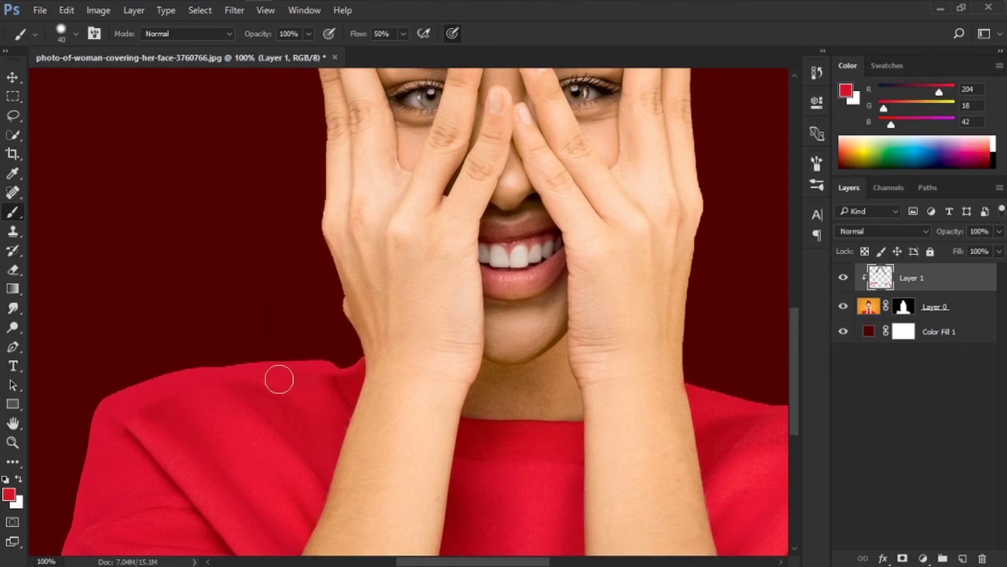
left_click(158, 417, "alt")
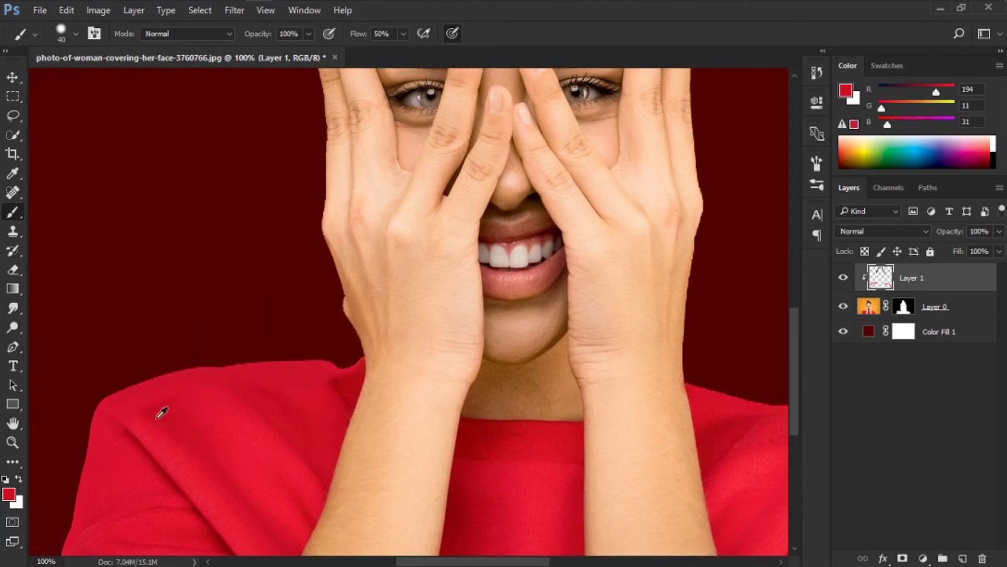
left_click(219, 396, "alt")
left_click(117, 403, "alt")
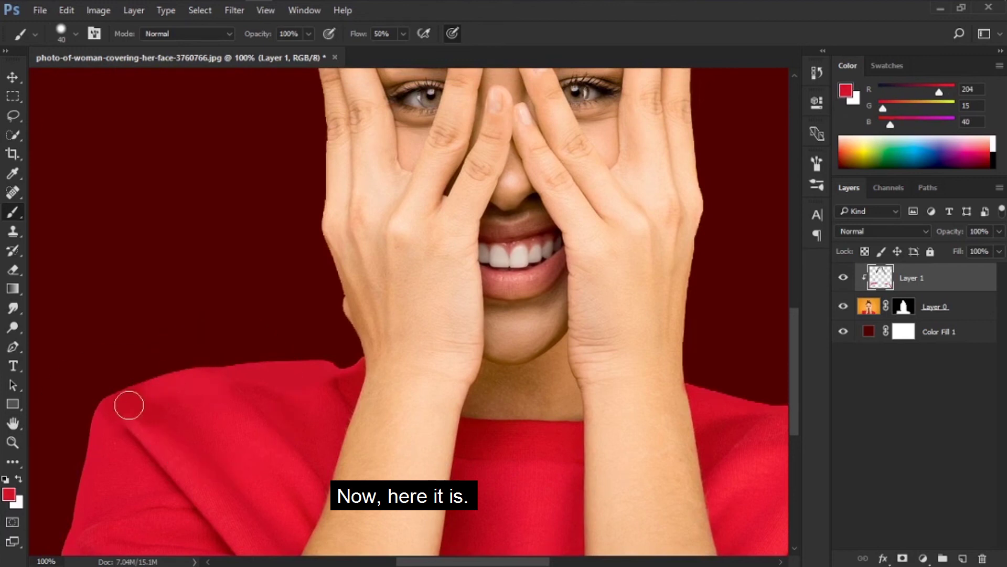
- Test the background color fill with light pink dcbfbf and settle on a dark purple
key("ctrl+minus")
key("ctrl+minus")
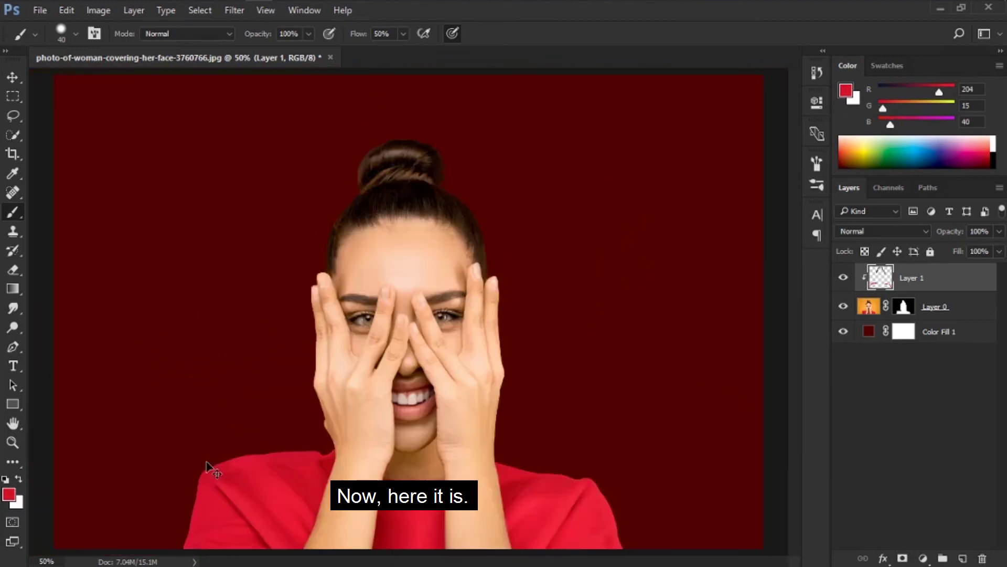
left_click(867, 332)
double_click(868, 333)
type("dcbfbf")
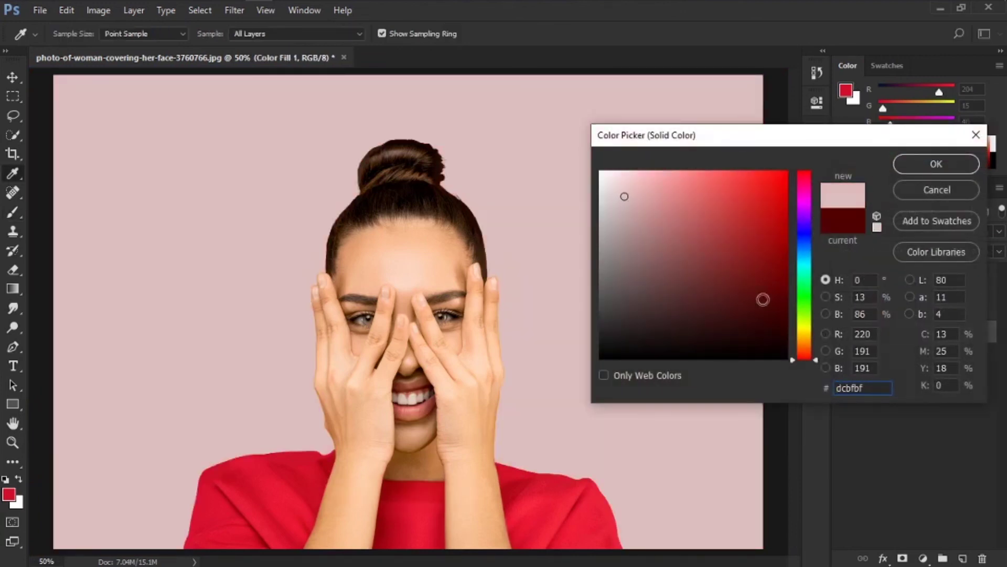
left_click(757, 290)
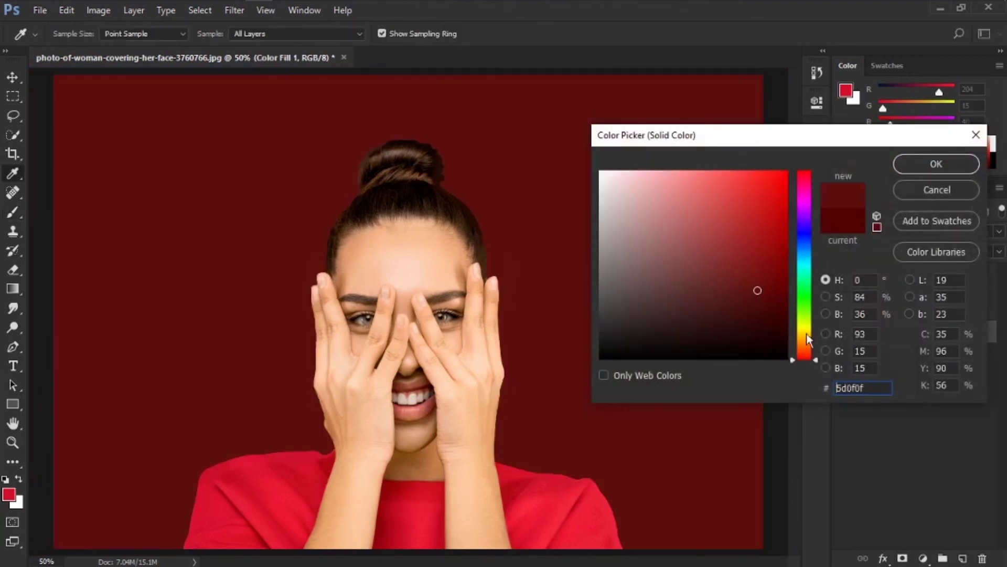
left_click_drag(819, 360, 810, 208)
left_click(925, 168)
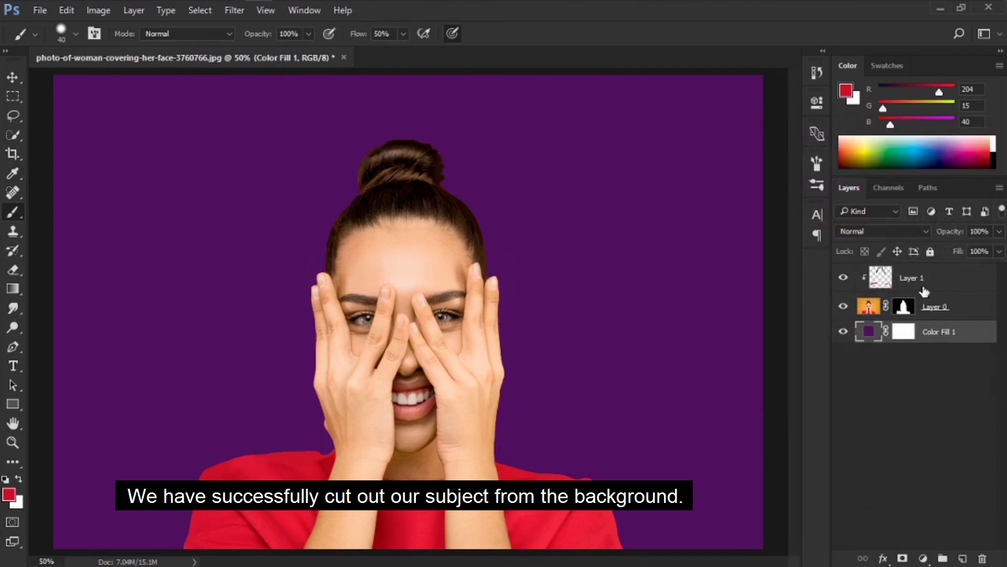
- Merge the masked photo layer and its clipped paint layer into a single layer
left_click(932, 309)
left_click(939, 279, "shift")
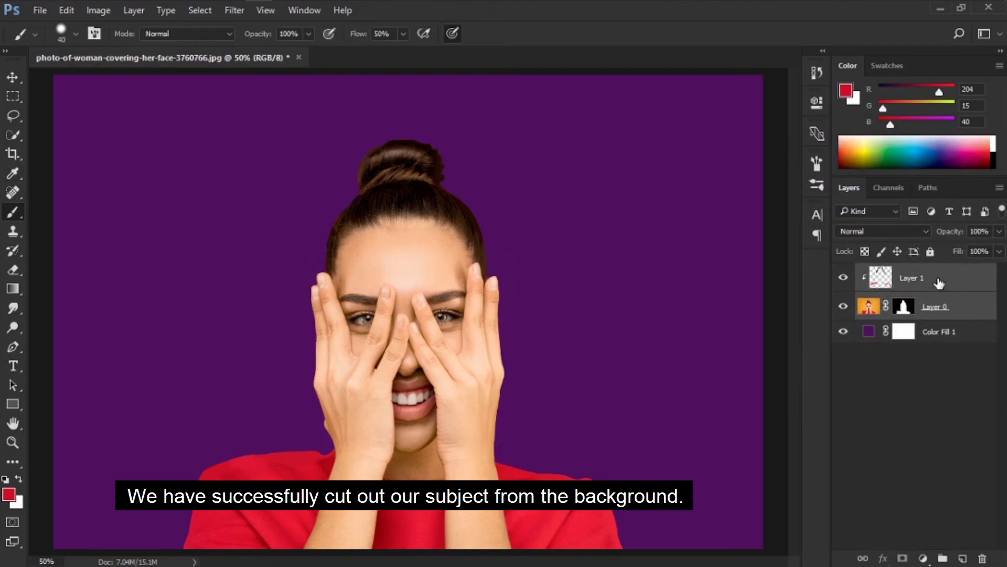
right_click(937, 278)
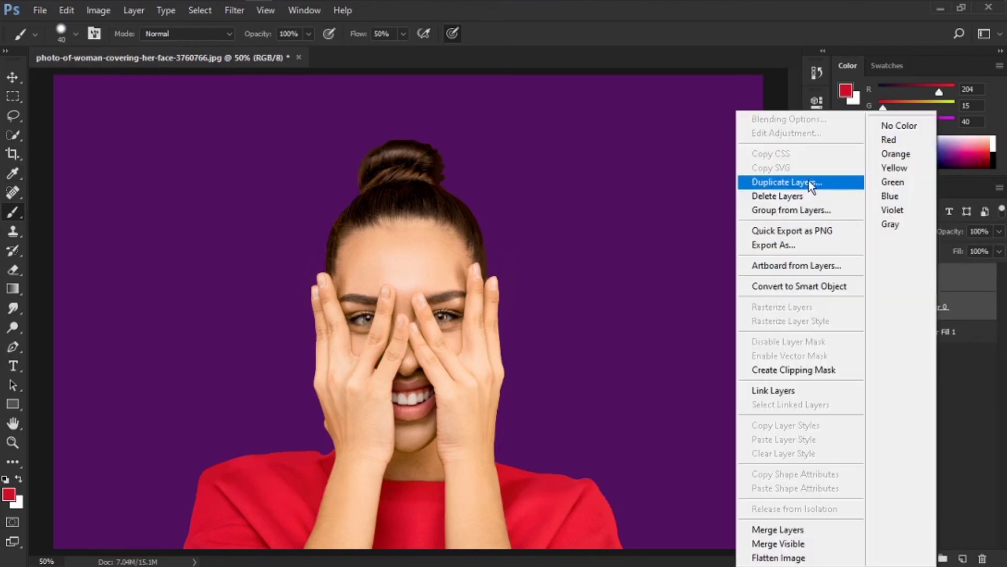
left_click(814, 531)
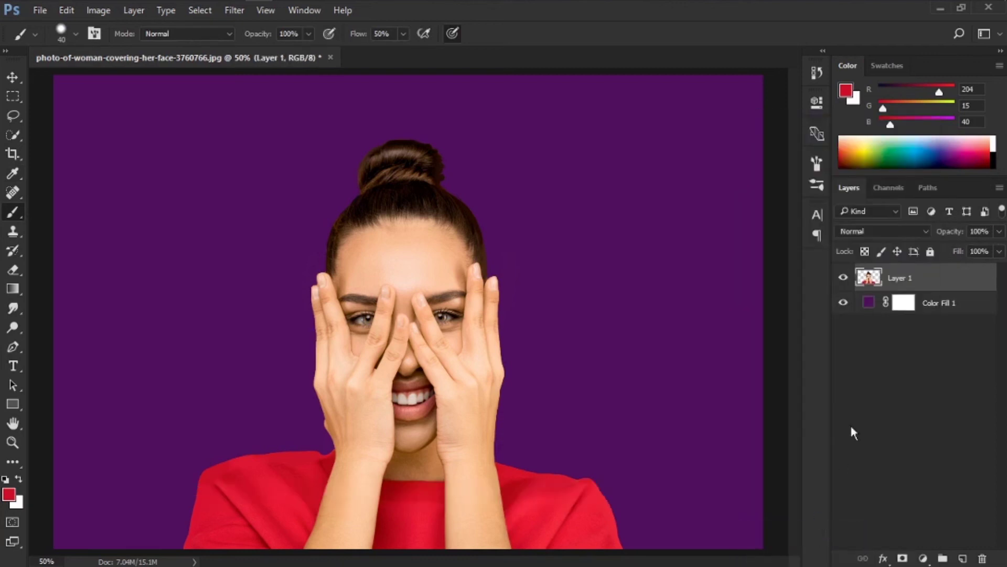
- Hide and show the merged cutout layer repeatedly to check it against the purple background
left_click(844, 280)
left_click(844, 280)
left_click(844, 280)
left_click(844, 280)
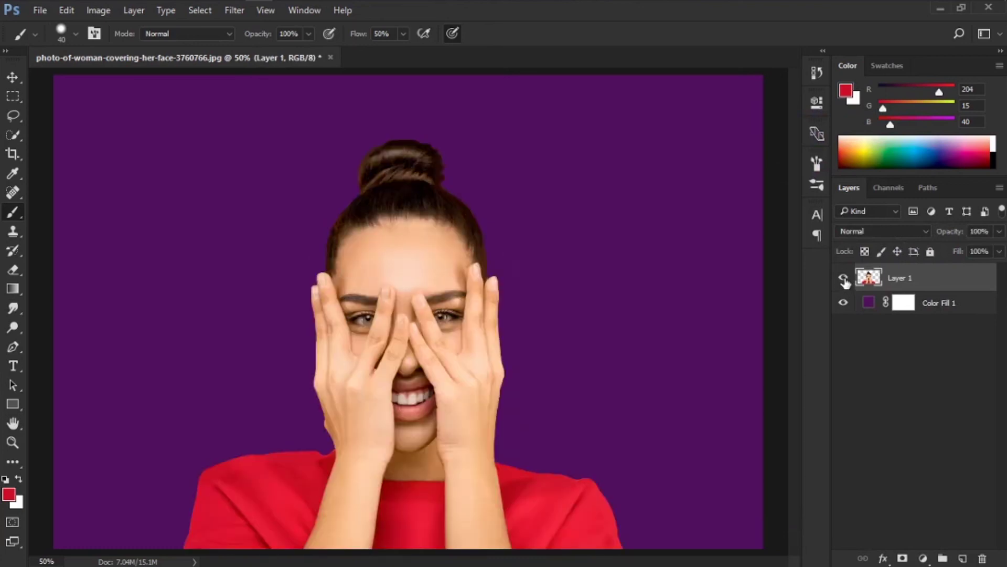